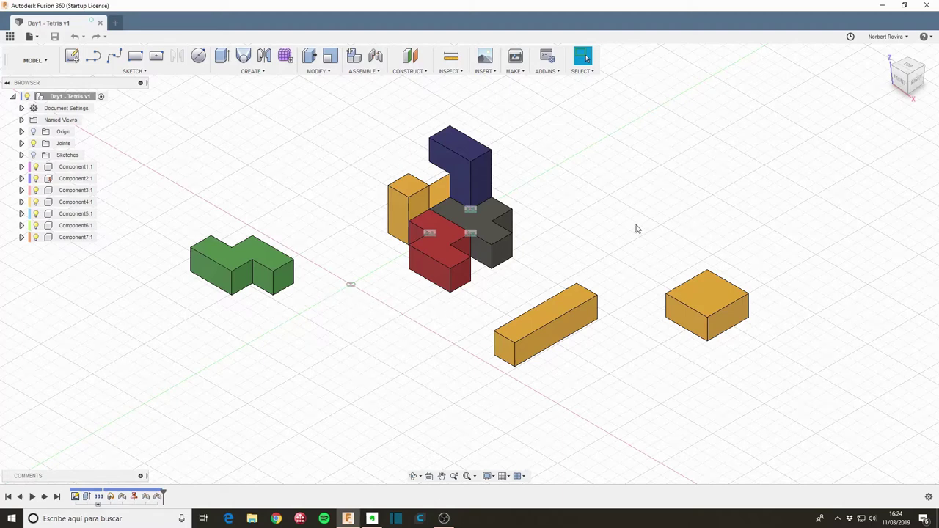
Step: Duplicate the yellow glossy paint and rename the copy to Orange
{"action": "key", "text": "a"}
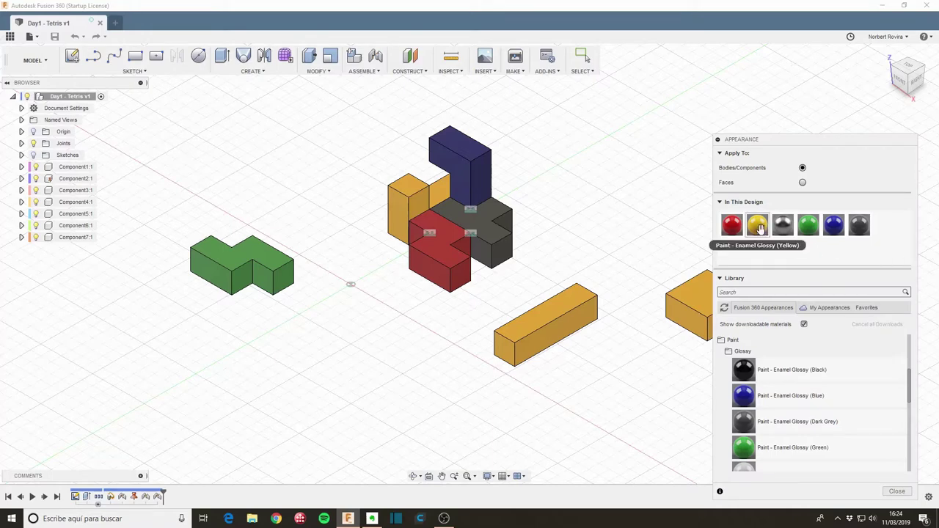
{"action": "right_click", "coordinate": [760, 229]}
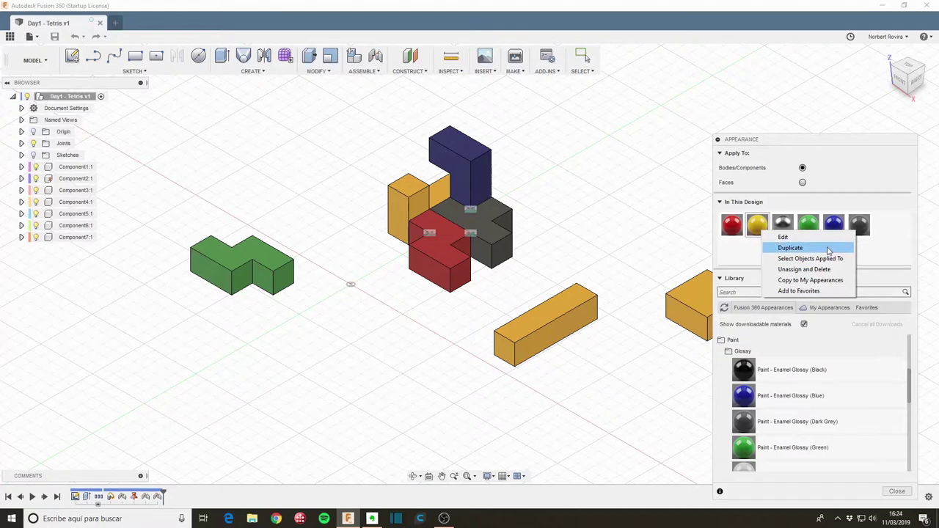
{"action": "left_click", "coordinate": [828, 251]}
{"action": "right_click", "coordinate": [889, 233]}
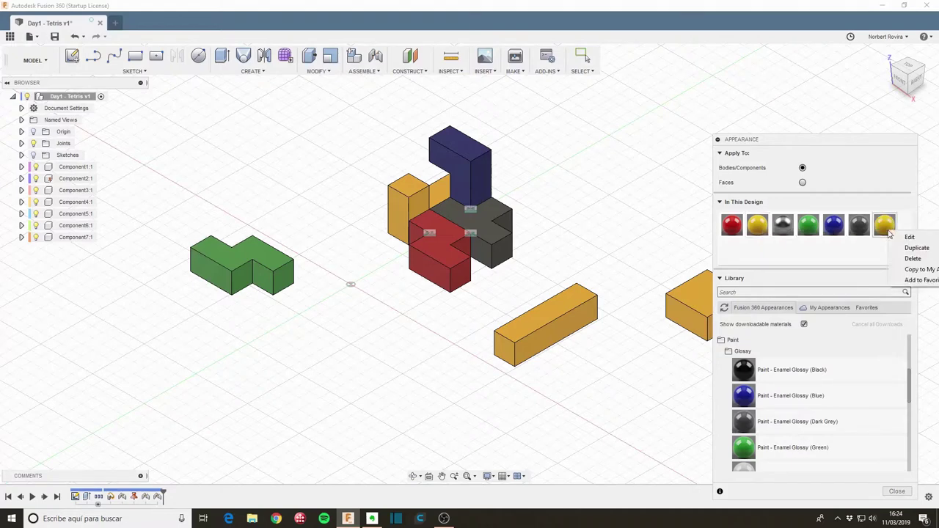
{"action": "left_click", "coordinate": [908, 237]}
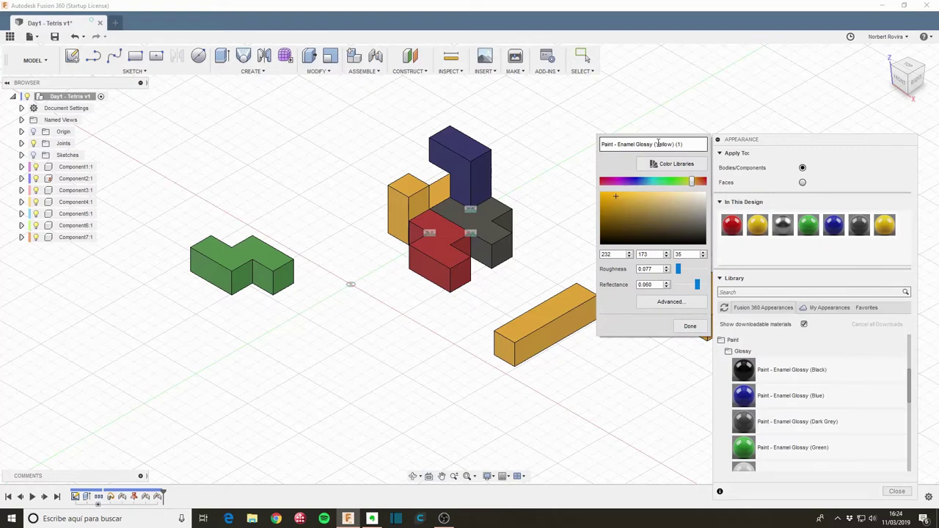
{"action": "left_click_drag", "start_coordinate": [658, 143], "coordinate": [680, 144]}
{"action": "type", "text": "O"}
{"action": "type", "text": "range"}
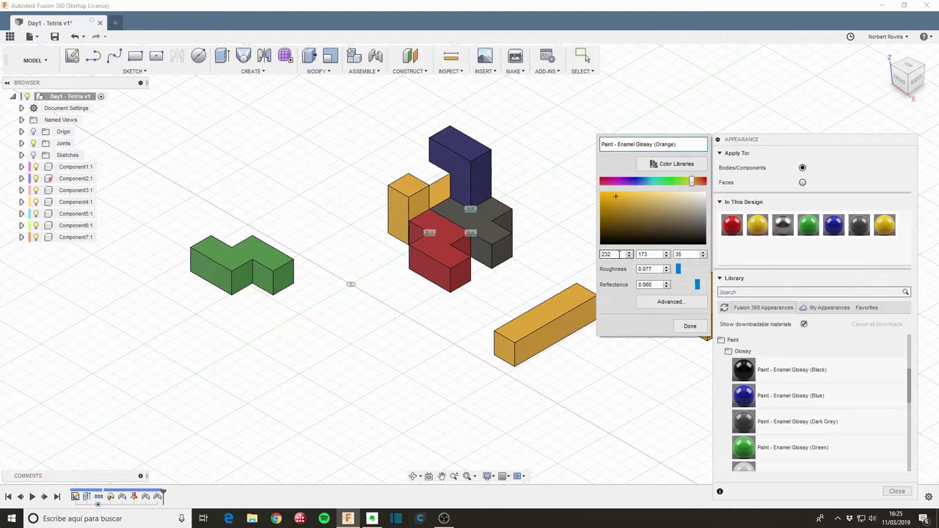
Step: Set the Orange paint to RGB 255, 165, 0 and apply it to the L-shaped piece
{"action": "double_click", "coordinate": [618, 254]}
{"action": "type", "text": "2"}
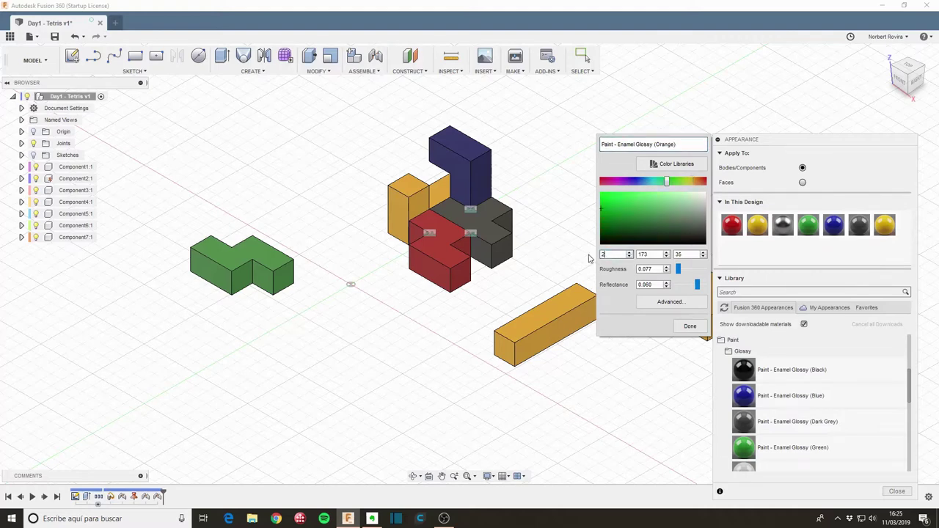
{"action": "type", "text": "55"}
{"action": "key", "text": "Tab"}
{"action": "type", "text": "165"}
{"action": "key", "text": "Tab"}
{"action": "type", "text": "0"}
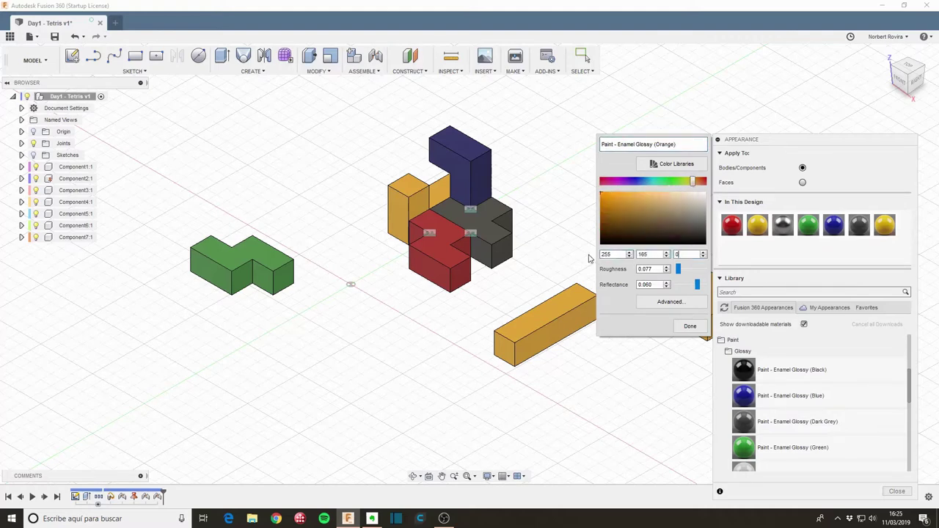
{"action": "key", "text": "Tab"}
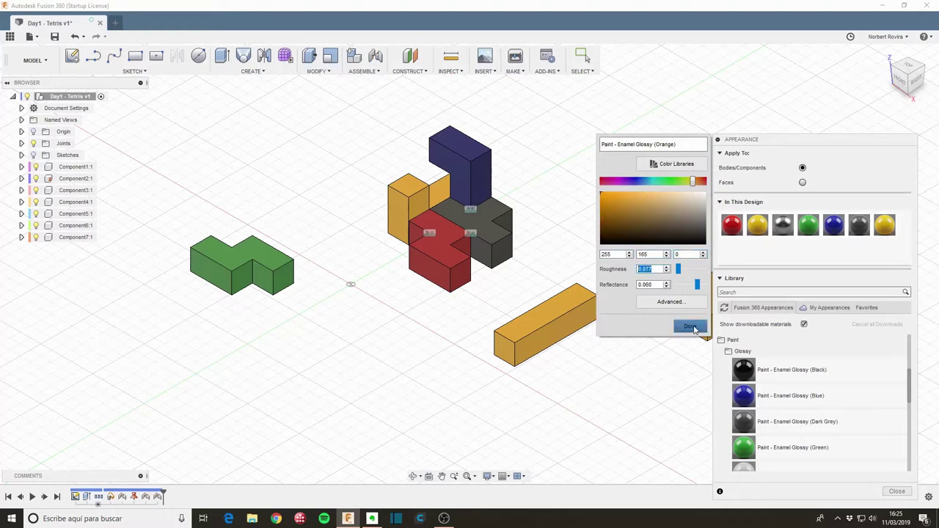
{"action": "left_click", "coordinate": [690, 327]}
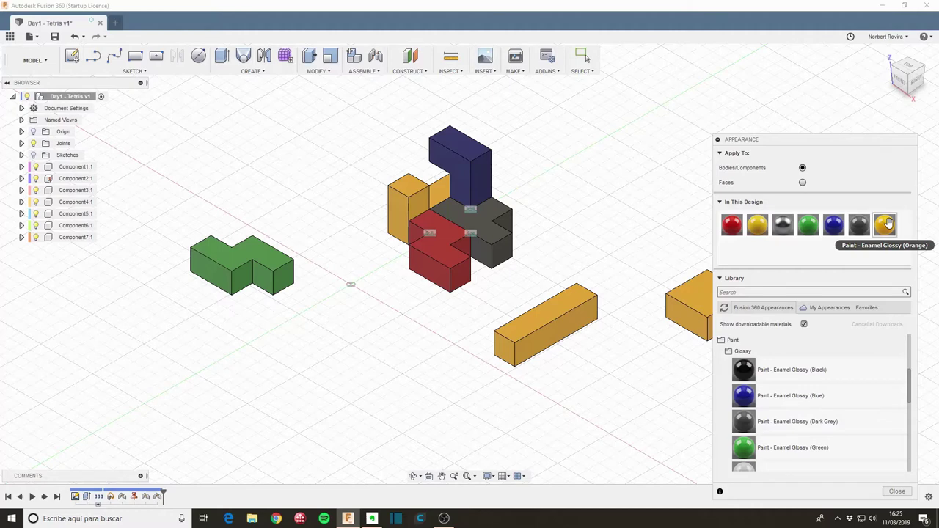
{"action": "left_click_drag", "start_coordinate": [887, 223], "coordinate": [402, 199]}
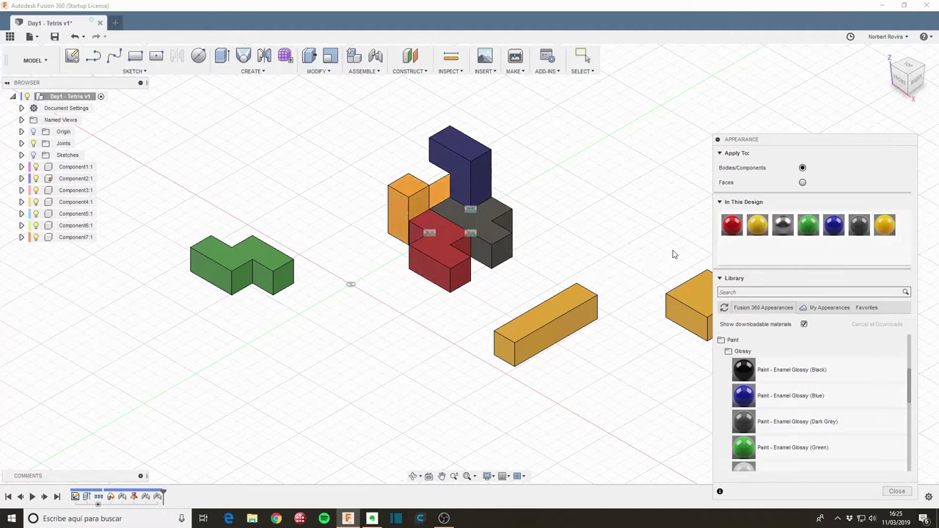
Step: Duplicate the orange paint and rename the copy to Magenta
{"action": "right_click", "coordinate": [884, 225]}
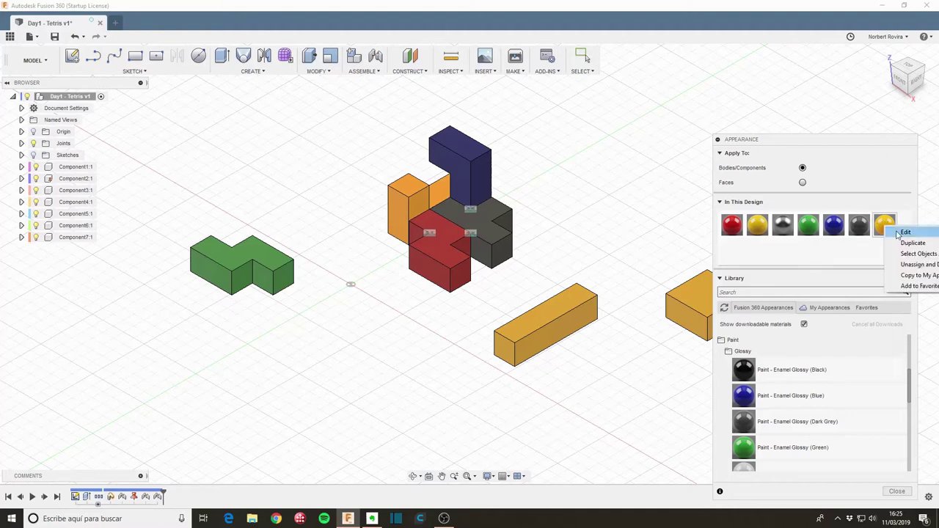
{"action": "left_click", "coordinate": [916, 244]}
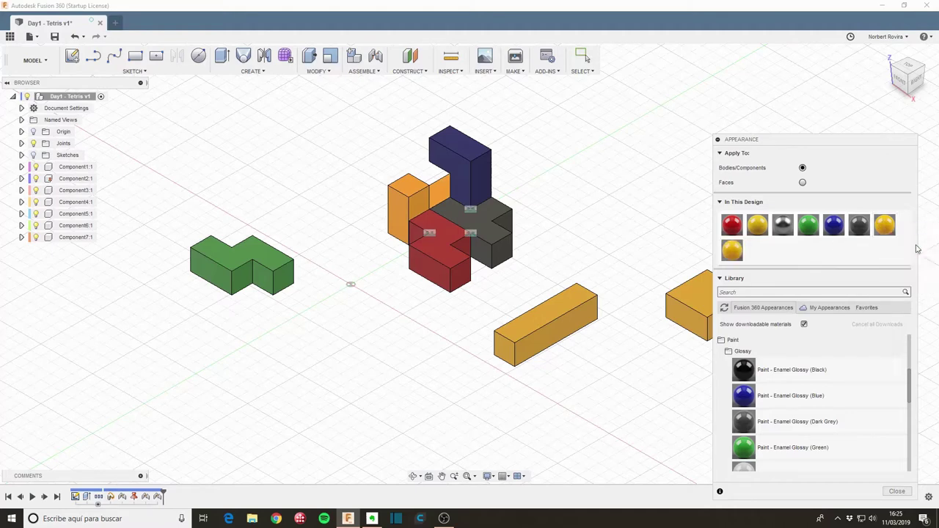
{"action": "right_click", "coordinate": [731, 251]}
{"action": "left_click", "coordinate": [763, 261]}
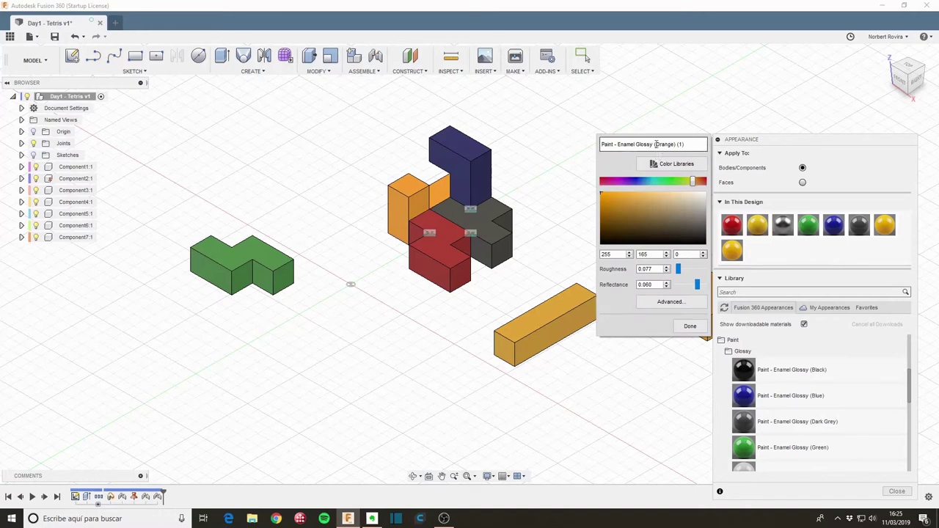
{"action": "left_click_drag", "start_coordinate": [655, 145], "coordinate": [684, 145]}
{"action": "type", "text": "("}
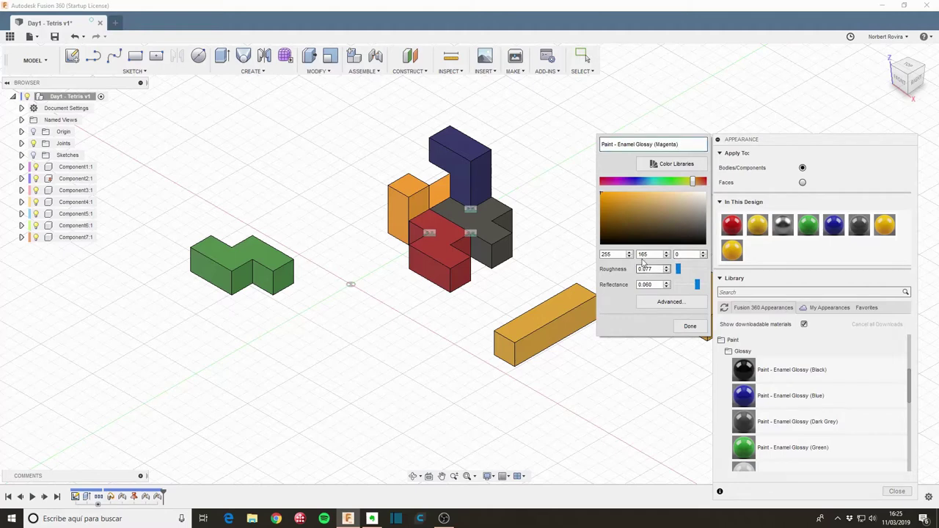
Step: Set the Magenta paint to RGB 255, 0, 255 and apply it to the dark grey piece
{"action": "double_click", "coordinate": [642, 254]}
{"action": "type", "text": "0"}
{"action": "key", "text": "Tab"}
{"action": "type", "text": "2"}
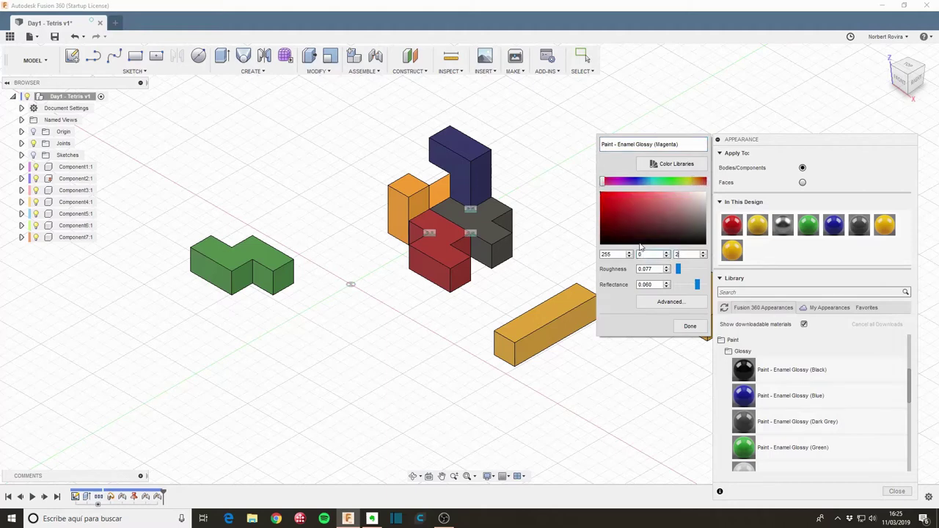
{"action": "type", "text": "55"}
{"action": "key", "text": "Tab"}
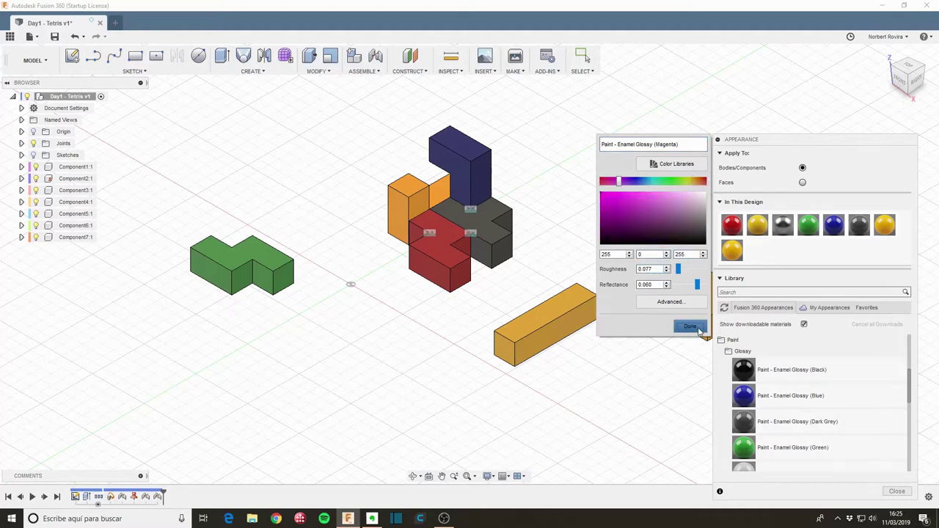
{"action": "left_click", "coordinate": [689, 327]}
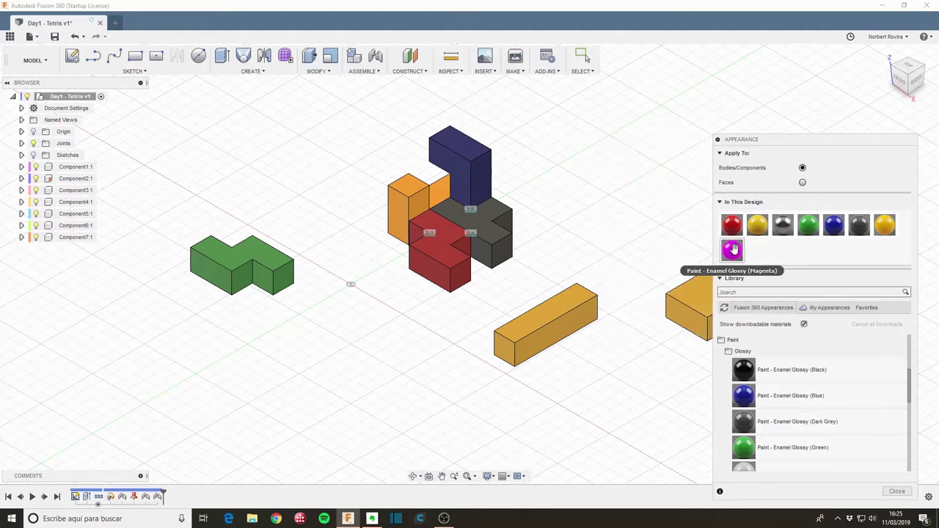
{"action": "left_click_drag", "start_coordinate": [734, 250], "coordinate": [491, 234]}
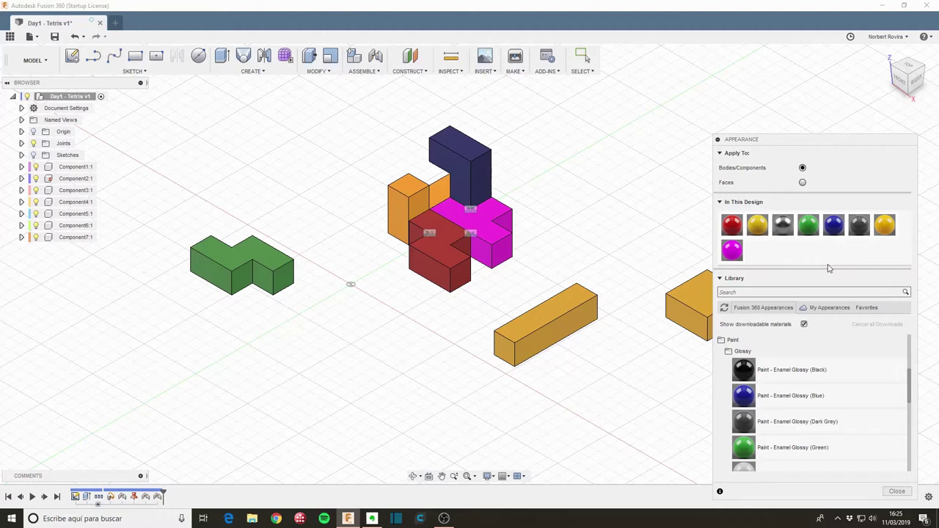
Step: Duplicate the magenta paint and rename the copy to Cyan
{"action": "right_click", "coordinate": [736, 257]}
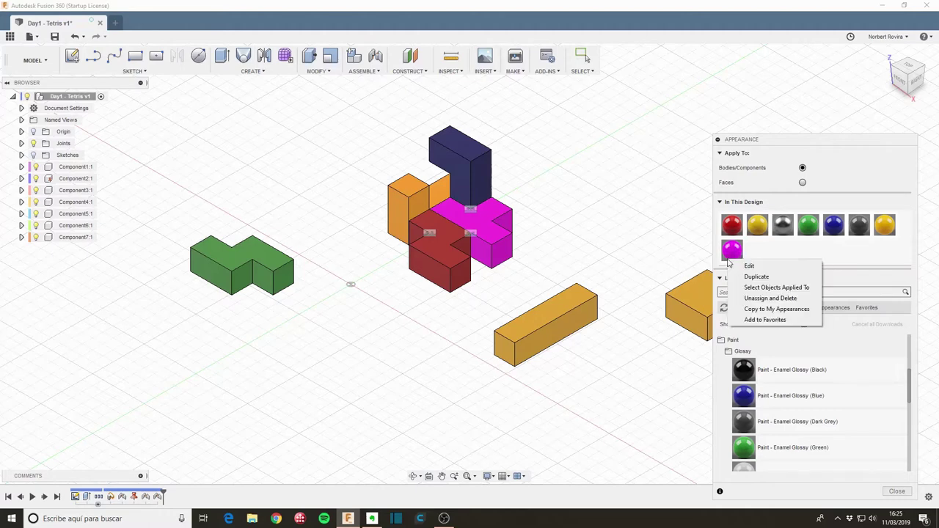
{"action": "left_click", "coordinate": [780, 278]}
{"action": "right_click", "coordinate": [763, 253]}
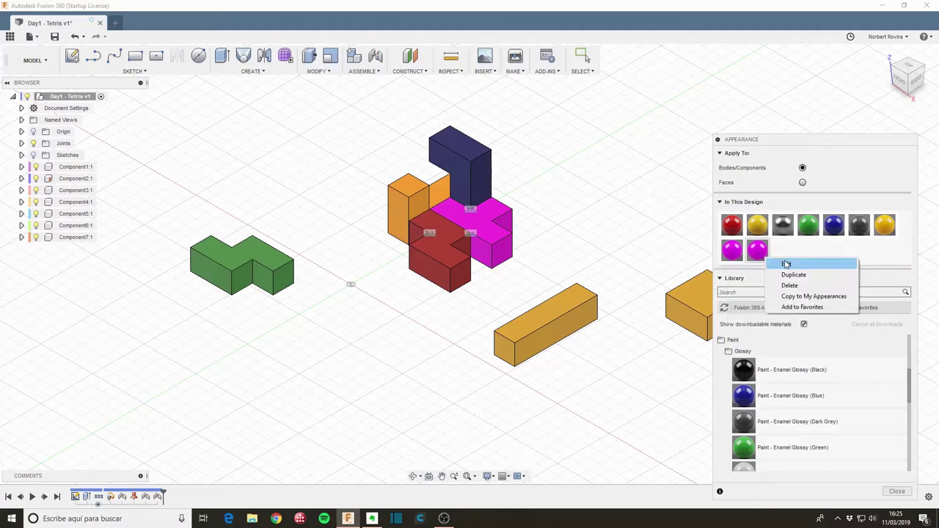
{"action": "left_click", "coordinate": [787, 265]}
{"action": "left_click_drag", "start_coordinate": [653, 144], "coordinate": [683, 144]}
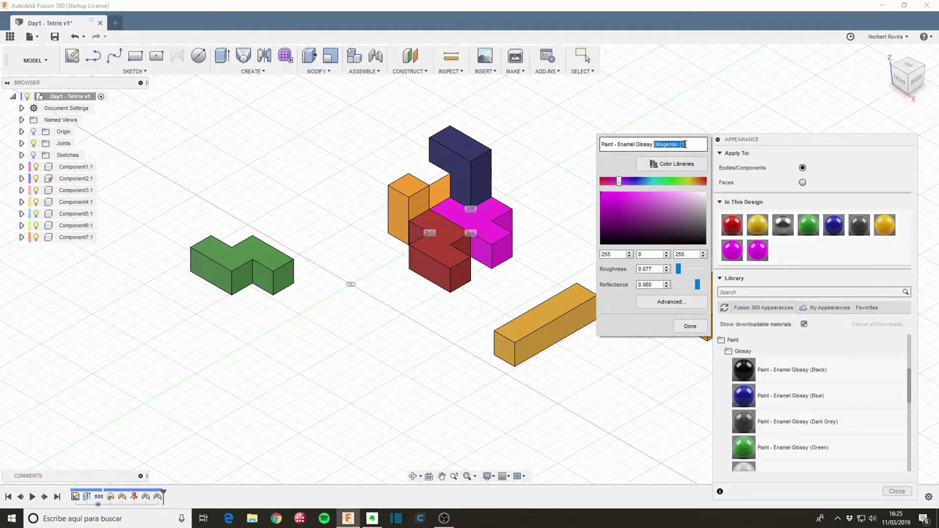
{"action": "type", "text": "("}
Step: Set the Cyan paint to RGB 0, 255, 255 and apply it to the long bar
{"action": "double_click", "coordinate": [602, 254]}
{"action": "type", "text": "0"}
{"action": "key", "text": "Tab"}
{"action": "type", "text": "2"}
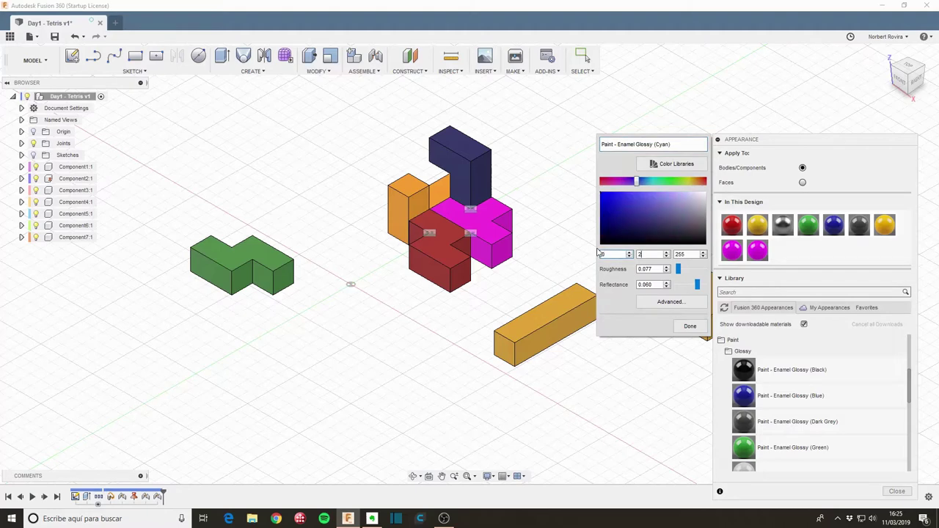
{"action": "type", "text": "55"}
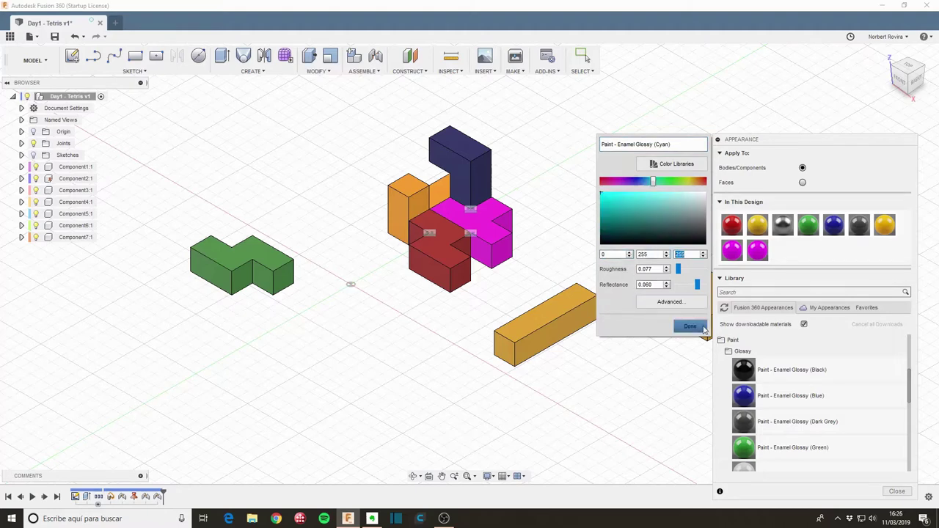
{"action": "left_click", "coordinate": [689, 326]}
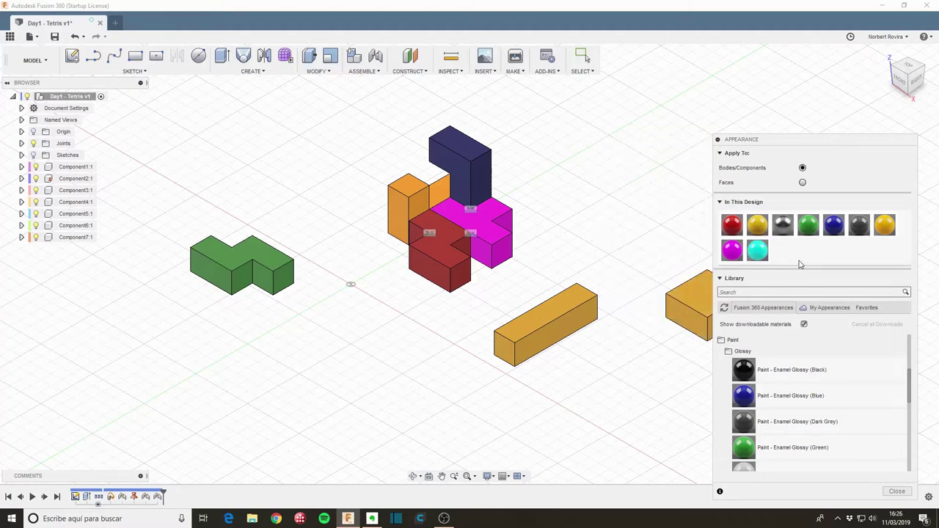
{"action": "left_click_drag", "start_coordinate": [757, 250], "coordinate": [577, 316]}
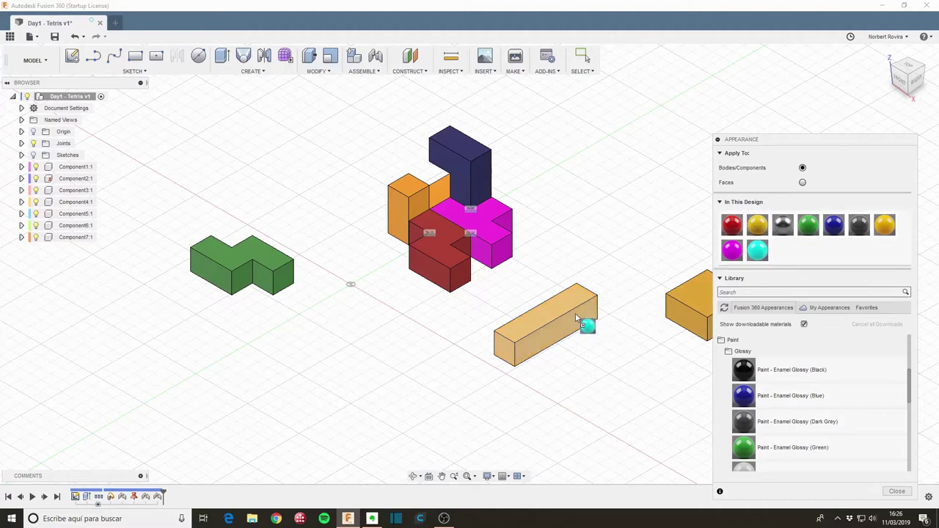
Step: Close the Appearance panel and start a joint between the cyan bar and the assembled pieces
{"action": "left_click", "coordinate": [897, 490]}
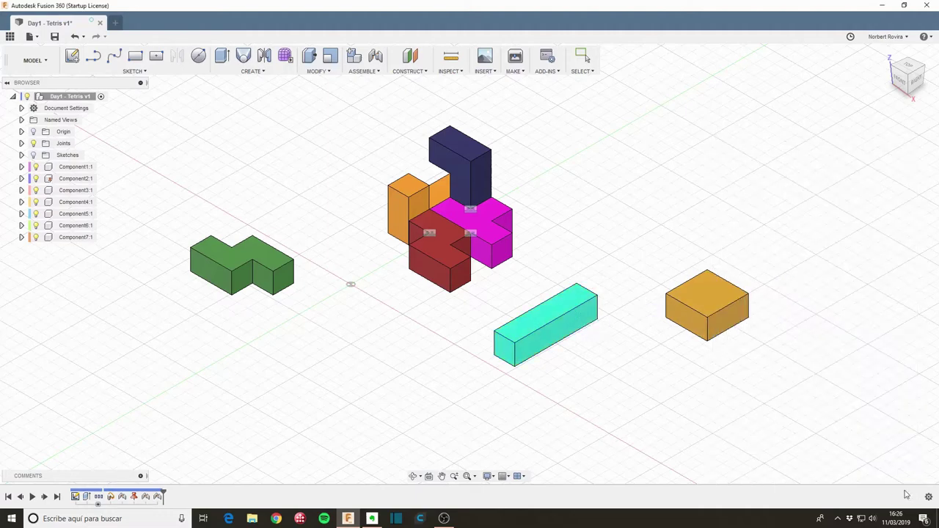
{"action": "mouse_move", "coordinate": [398, 323]}
{"action": "middle_mouse_down", "text": "shift"}
{"action": "mouse_move", "coordinate": [430, 323]}
{"action": "mouse_move", "coordinate": [432, 339]}
{"action": "middle_mouse_up", "text": "shift"}
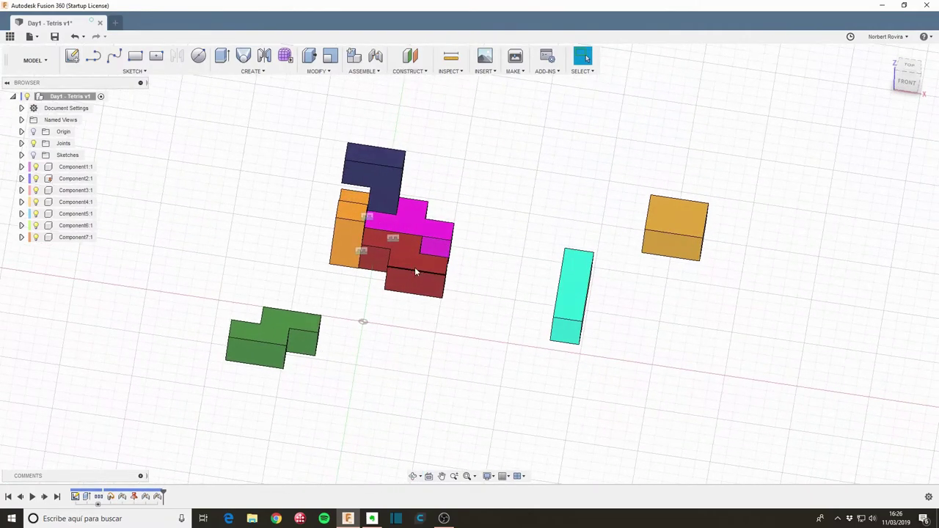
{"action": "key", "text": "j"}
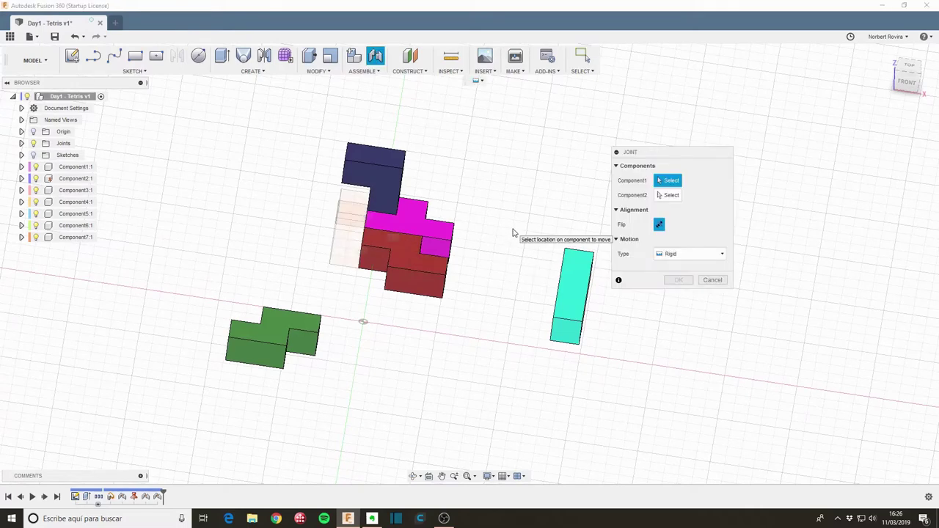
{"action": "left_click", "coordinate": [555, 319]}
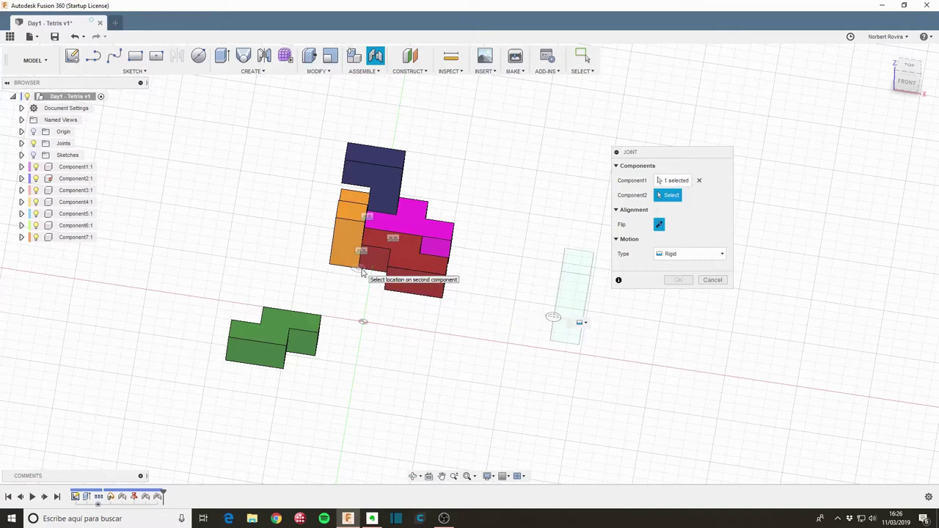
{"action": "left_click", "coordinate": [361, 272]}
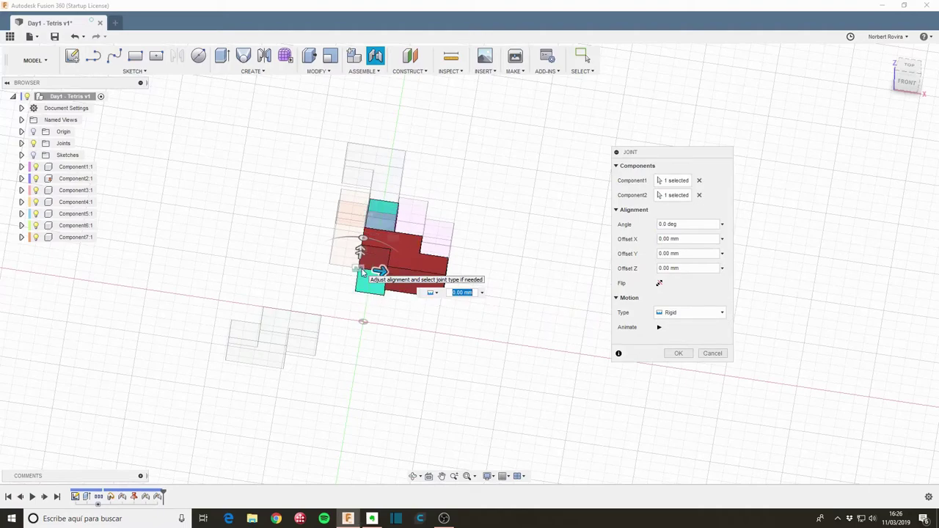
Step: Inspect the joint from the side and clear the first component pick
{"action": "middle_click_drag", "start_coordinate": [390, 304], "coordinate": [411, 330], "text": "shift"}
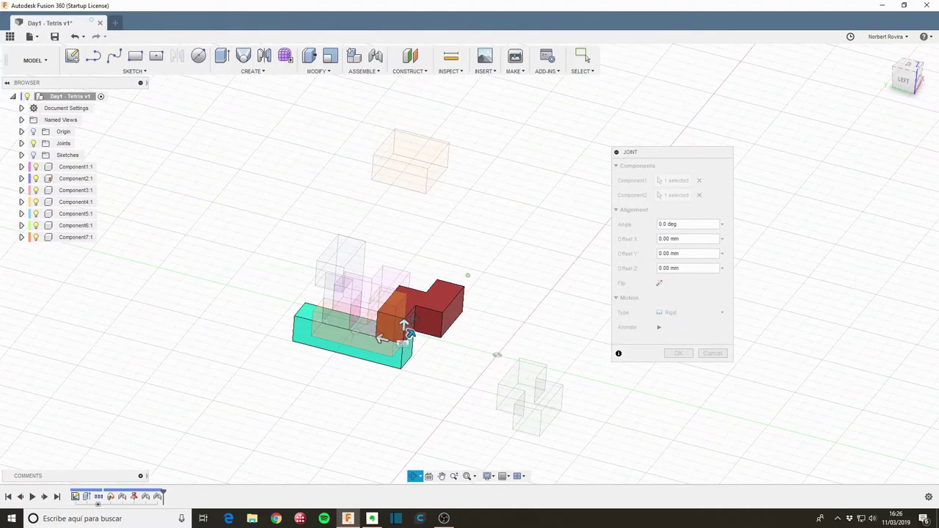
{"action": "middle_click_drag", "start_coordinate": [411, 330], "coordinate": [355, 330], "text": "shift"}
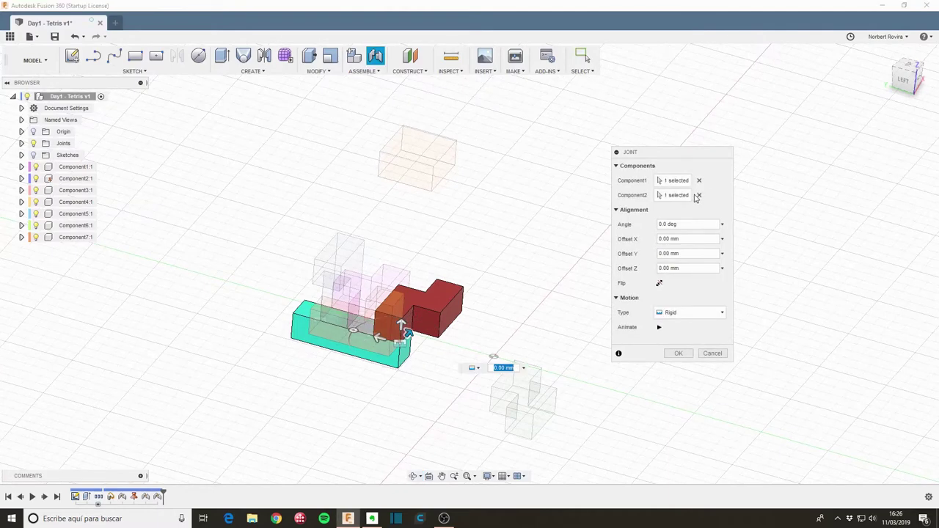
{"action": "left_click", "coordinate": [699, 181]}
Step: Clear the second pick, then joint the cyan bar's end to the red piece
{"action": "left_click", "coordinate": [697, 195]}
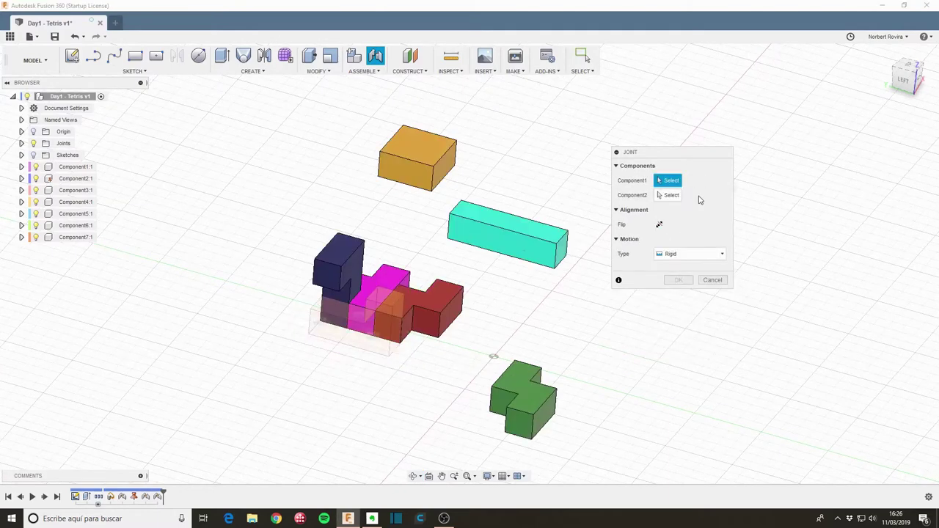
{"action": "middle_click_drag", "start_coordinate": [534, 279], "coordinate": [527, 286], "text": "shift"}
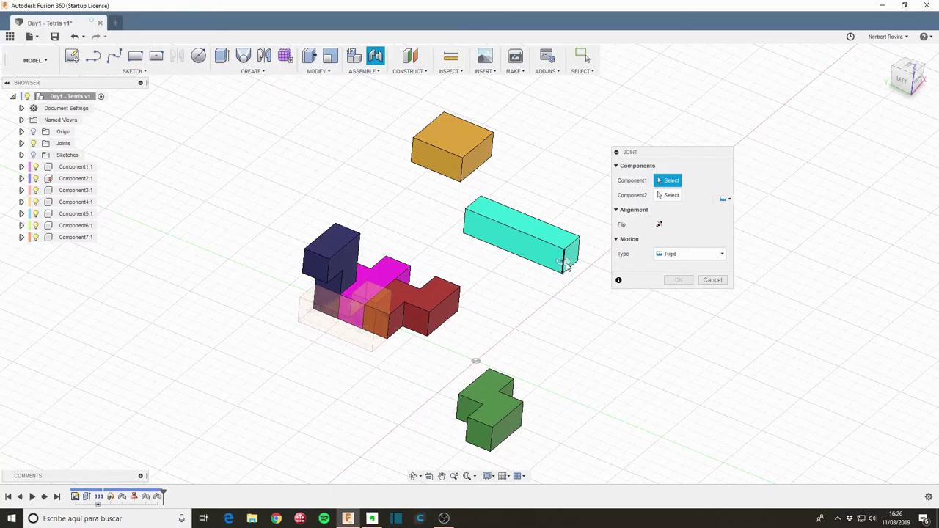
{"action": "scroll", "coordinate": [565, 273], "scroll_direction": "up", "scroll_amount": 3}
{"action": "scroll", "coordinate": [567, 273], "scroll_direction": "up", "scroll_amount": 2}
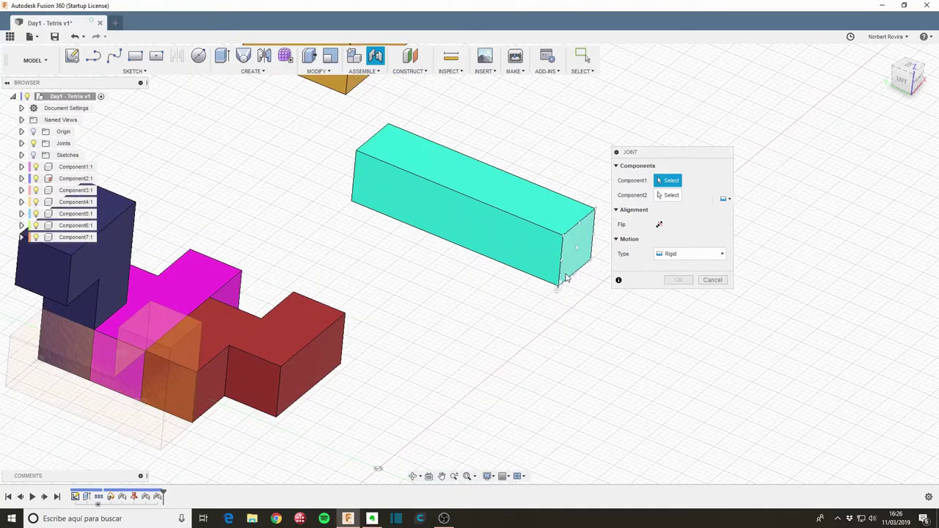
{"action": "left_click", "coordinate": [562, 278]}
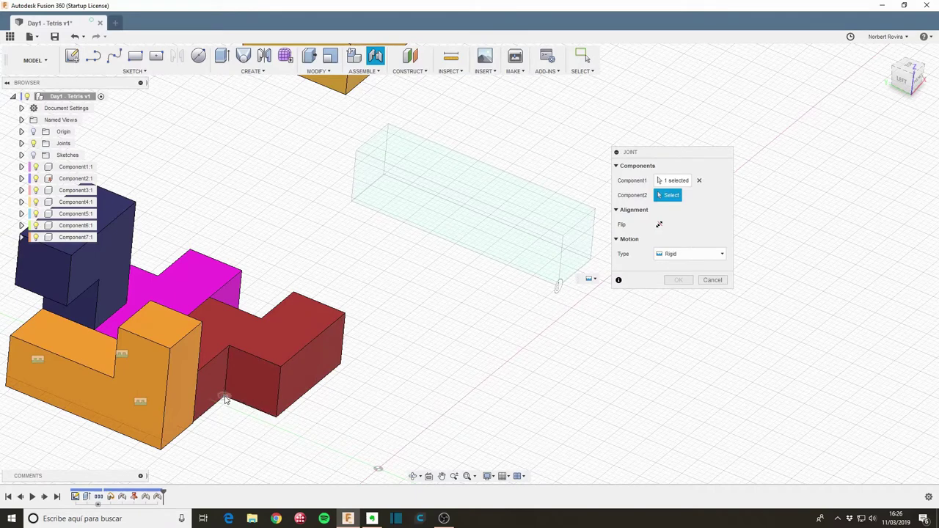
{"action": "left_click", "coordinate": [226, 400]}
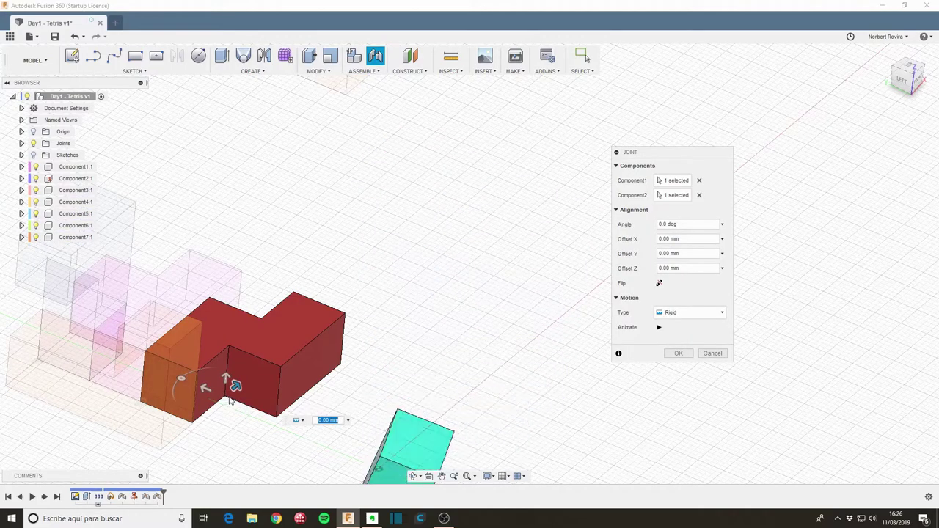
Step: Turn the cyan bar 270° and raise it 40 mm, then confirm the joint
{"action": "middle_click_drag", "start_coordinate": [381, 380], "coordinate": [404, 222]}
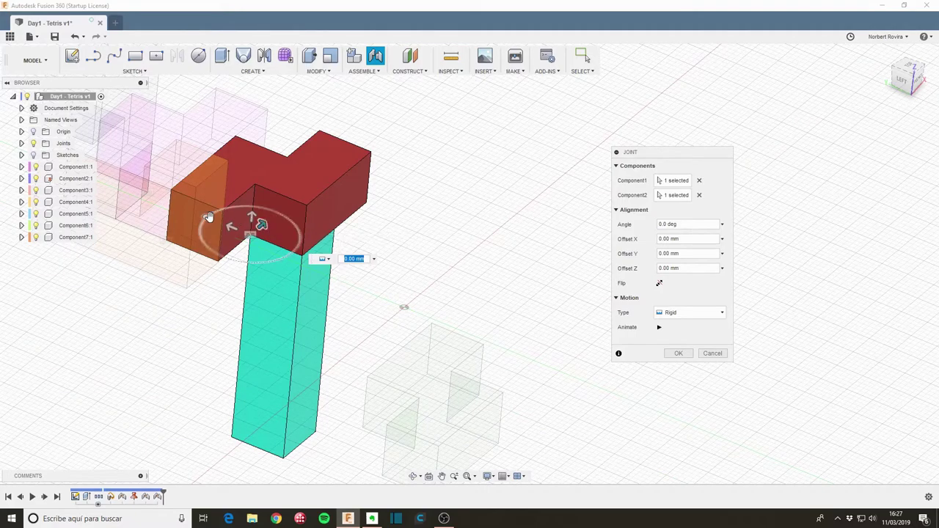
{"action": "mouse_move", "coordinate": [208, 217]}
{"action": "left_mouse_down"}
{"action": "mouse_move", "coordinate": [225, 251]}
{"action": "mouse_move", "coordinate": [269, 262]}
{"action": "mouse_move", "coordinate": [300, 241]}
{"action": "mouse_move", "coordinate": [319, 212]}
{"action": "mouse_move", "coordinate": [297, 192]}
{"action": "left_mouse_up"}
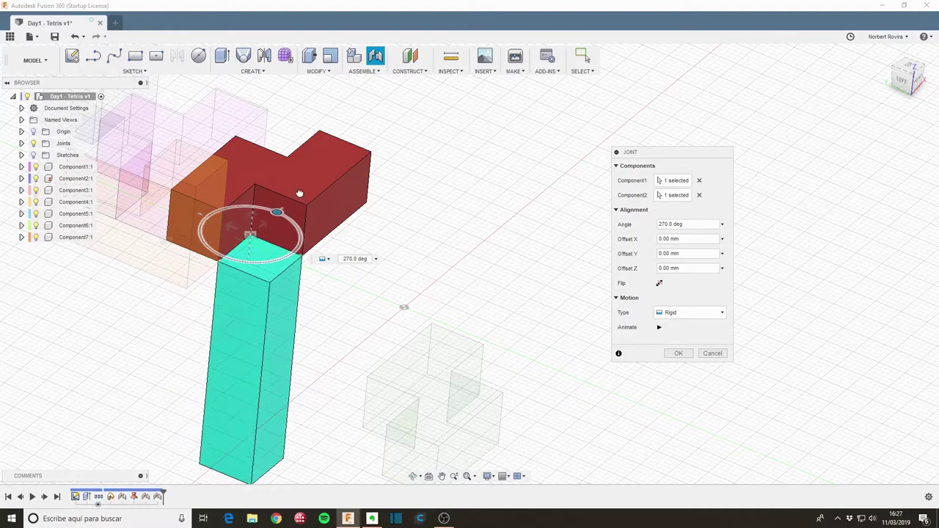
{"action": "left_click_drag", "start_coordinate": [251, 217], "coordinate": [279, 139]}
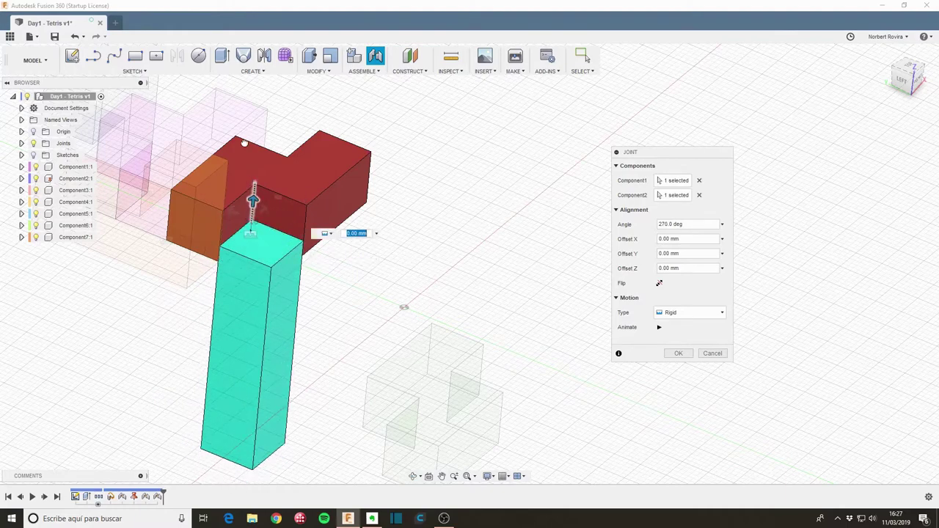
{"action": "middle_click_drag", "start_coordinate": [365, 310], "coordinate": [360, 376]}
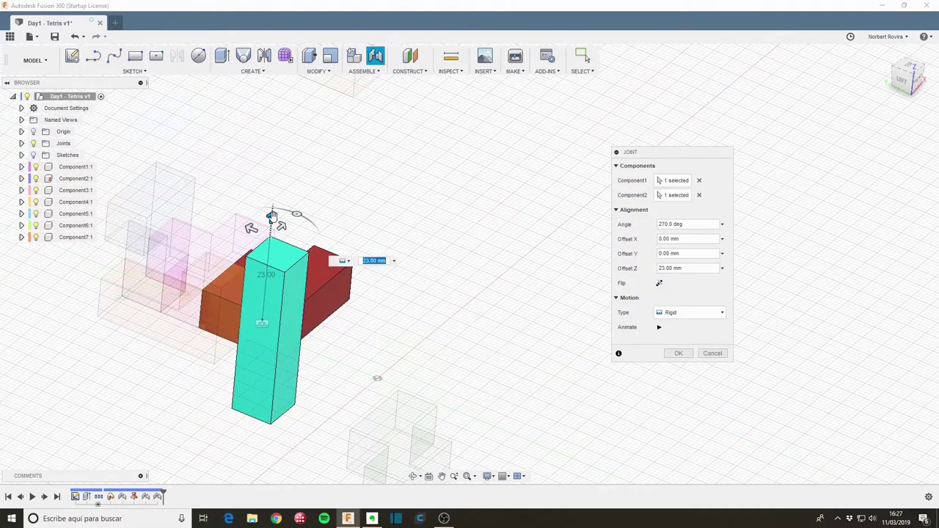
{"action": "left_click_drag", "start_coordinate": [272, 210], "coordinate": [272, 154]}
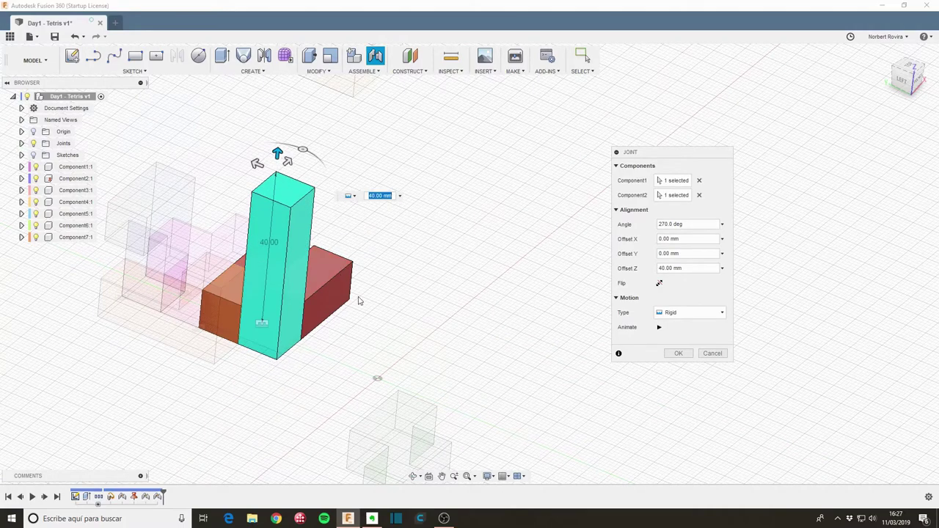
{"action": "mouse_move", "coordinate": [380, 298]}
{"action": "middle_mouse_down", "text": "shift"}
{"action": "mouse_move", "coordinate": [350, 270]}
{"action": "mouse_move", "coordinate": [348, 142]}
{"action": "middle_mouse_up", "text": "shift"}
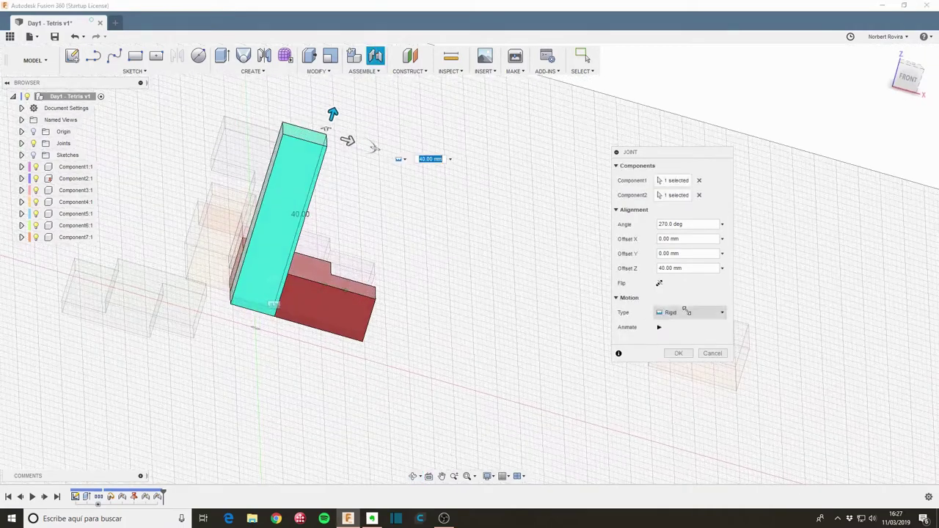
{"action": "left_click", "coordinate": [679, 354]}
Step: Orbit around the assembly from several sides, then start a new Joint with J
{"action": "middle_click_drag", "start_coordinate": [419, 247], "coordinate": [221, 260], "text": "shift"}
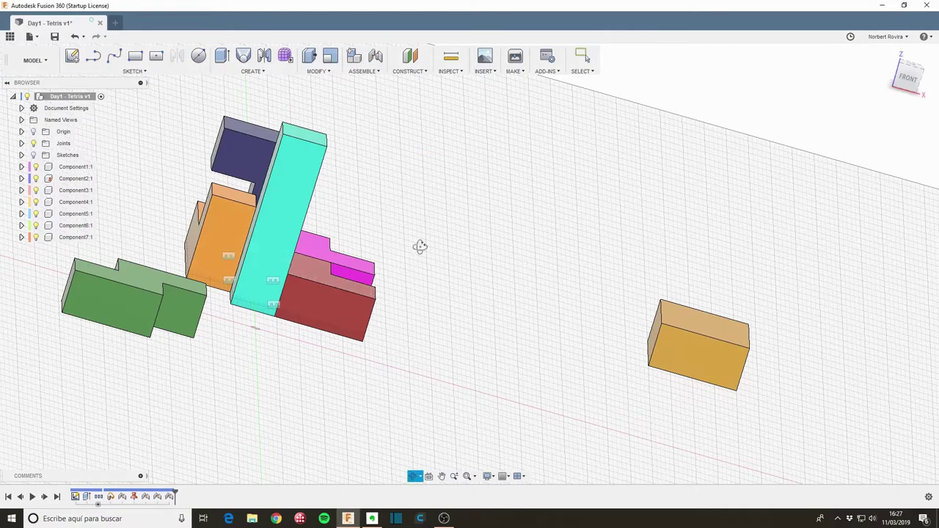
{"action": "mouse_move", "coordinate": [378, 236]}
{"action": "middle_mouse_down", "text": "shift"}
{"action": "mouse_move", "coordinate": [416, 266]}
{"action": "mouse_move", "coordinate": [378, 256]}
{"action": "middle_mouse_up", "text": "shift"}
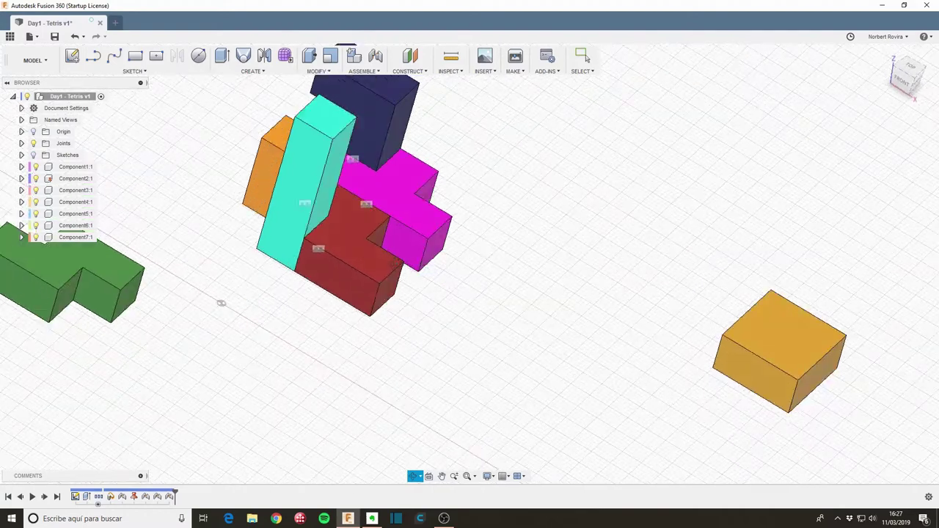
{"action": "middle_click_drag", "start_coordinate": [378, 255], "coordinate": [432, 233], "text": "shift"}
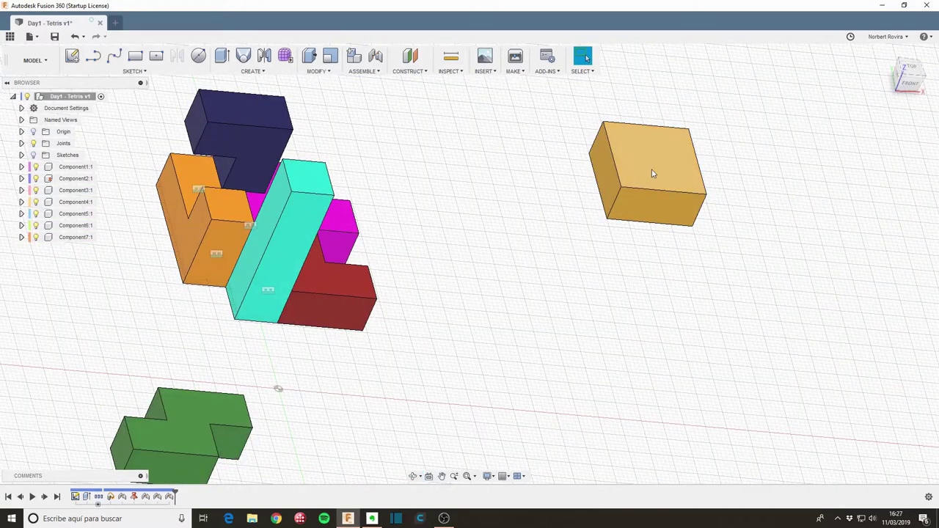
{"action": "middle_click_drag", "start_coordinate": [591, 254], "coordinate": [546, 246], "text": "shift"}
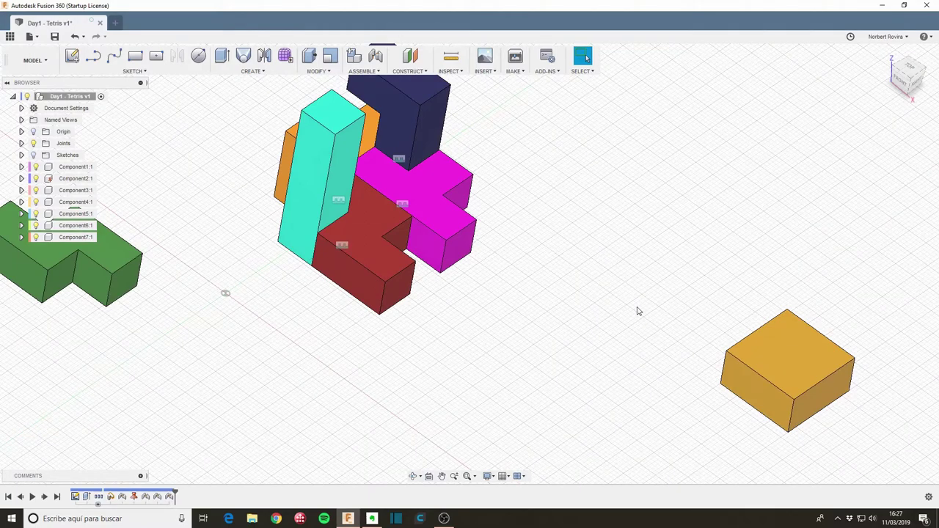
{"action": "middle_click_drag", "start_coordinate": [362, 342], "coordinate": [357, 353], "text": "shift"}
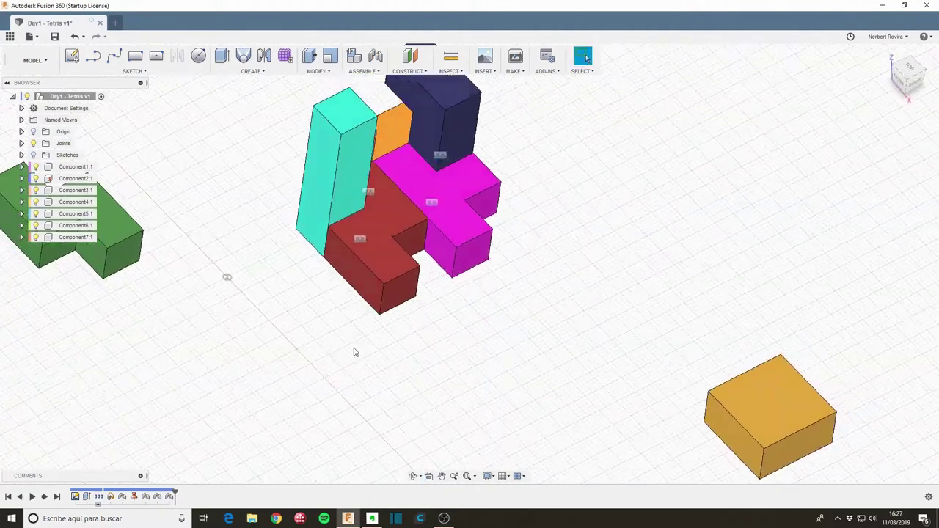
{"action": "key", "text": "j"}
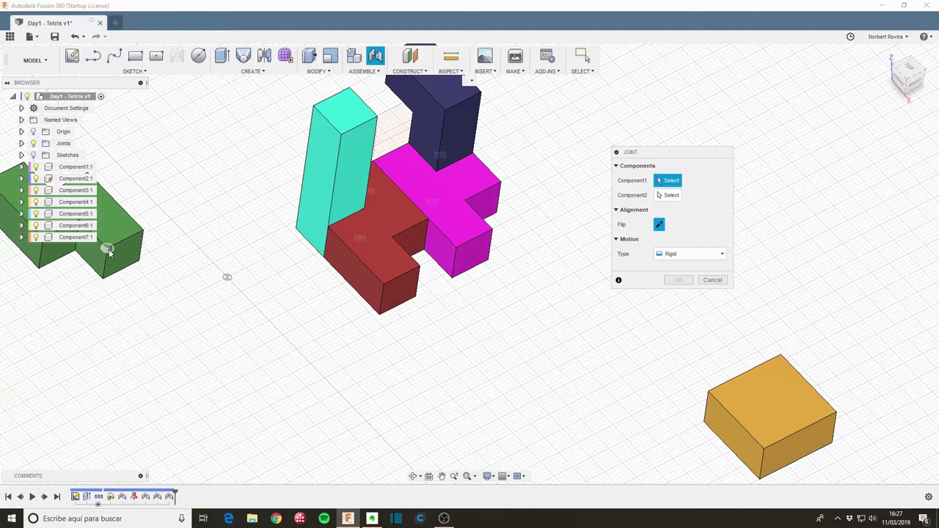
Step: Joint the green piece to the red piece, flipped to 180° with a 10 mm Y offset
{"action": "left_click", "coordinate": [112, 256]}
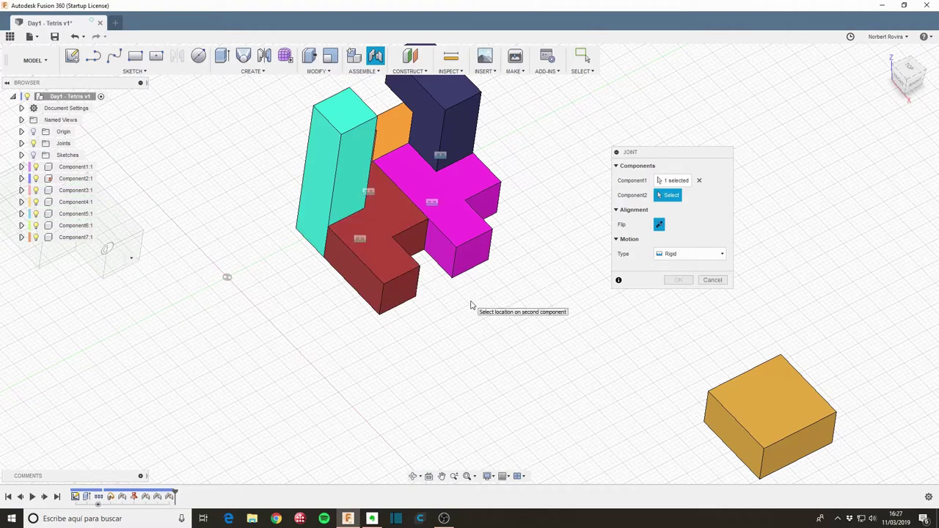
{"action": "middle_click_drag", "start_coordinate": [472, 305], "coordinate": [413, 307], "text": "shift"}
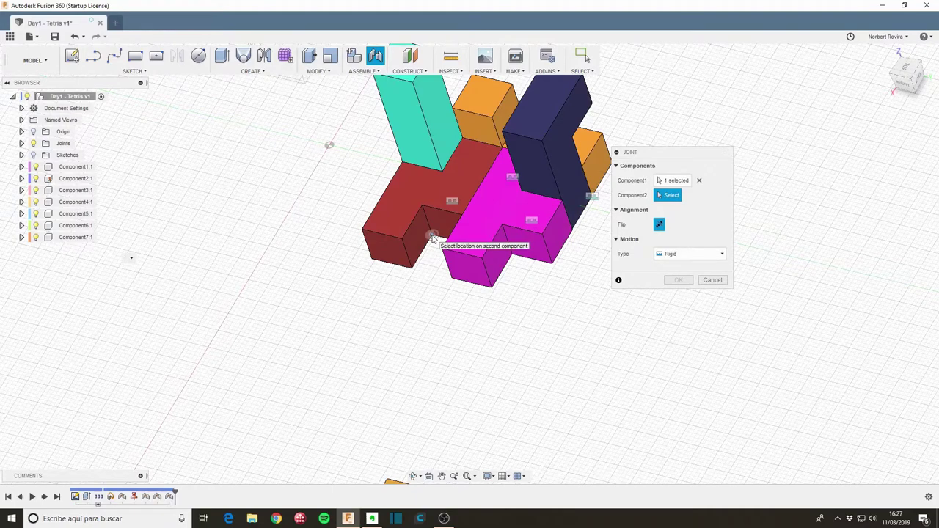
{"action": "left_click", "coordinate": [434, 238]}
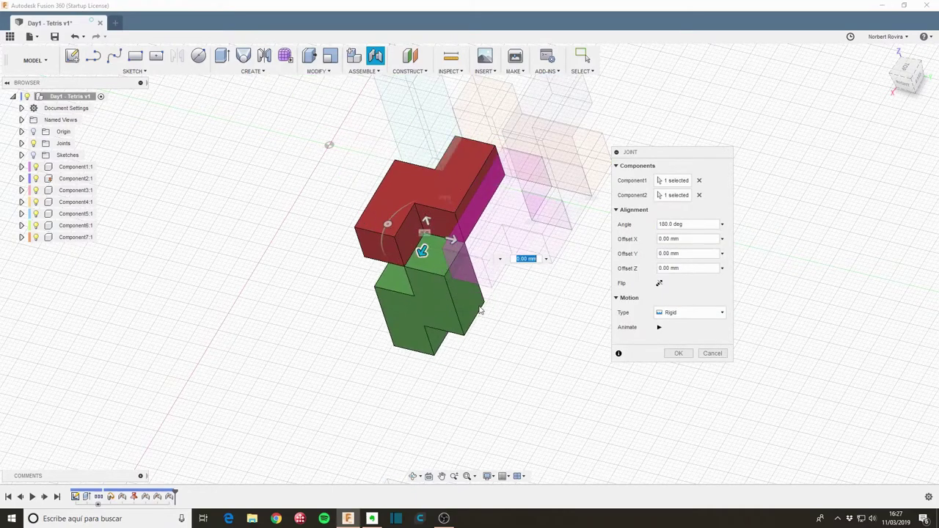
{"action": "middle_click_drag", "start_coordinate": [520, 354], "coordinate": [524, 357], "text": "shift"}
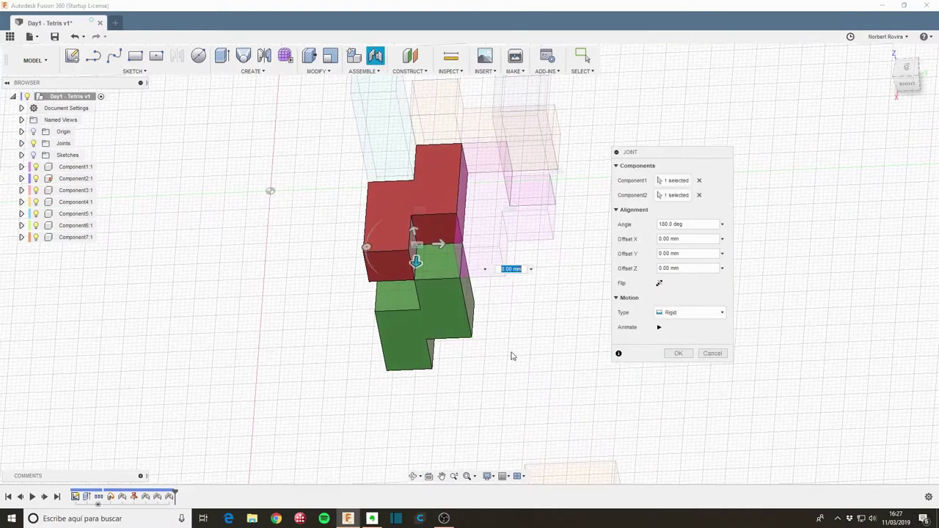
{"action": "left_click", "coordinate": [659, 284]}
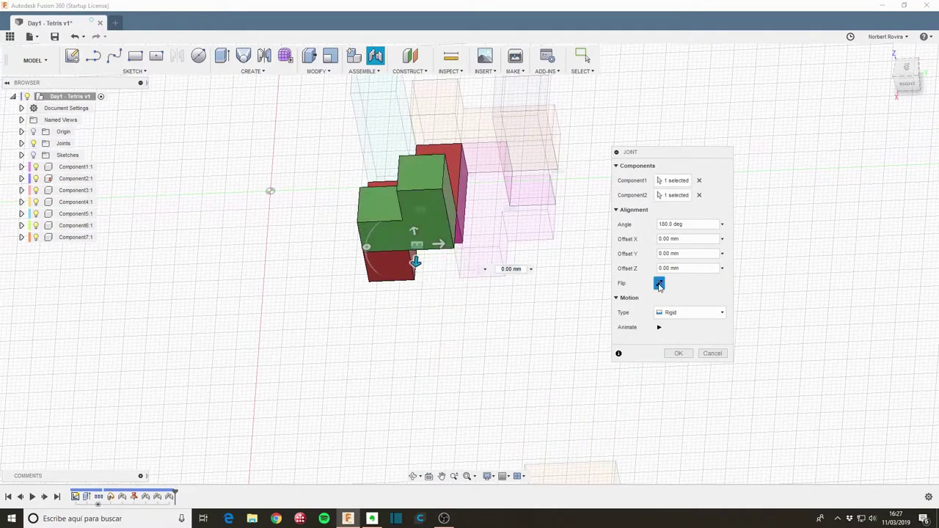
{"action": "mouse_move", "coordinate": [385, 317]}
{"action": "middle_mouse_down", "text": "shift"}
{"action": "mouse_move", "coordinate": [424, 287]}
{"action": "mouse_move", "coordinate": [369, 304]}
{"action": "mouse_move", "coordinate": [334, 276]}
{"action": "middle_mouse_up", "text": "shift"}
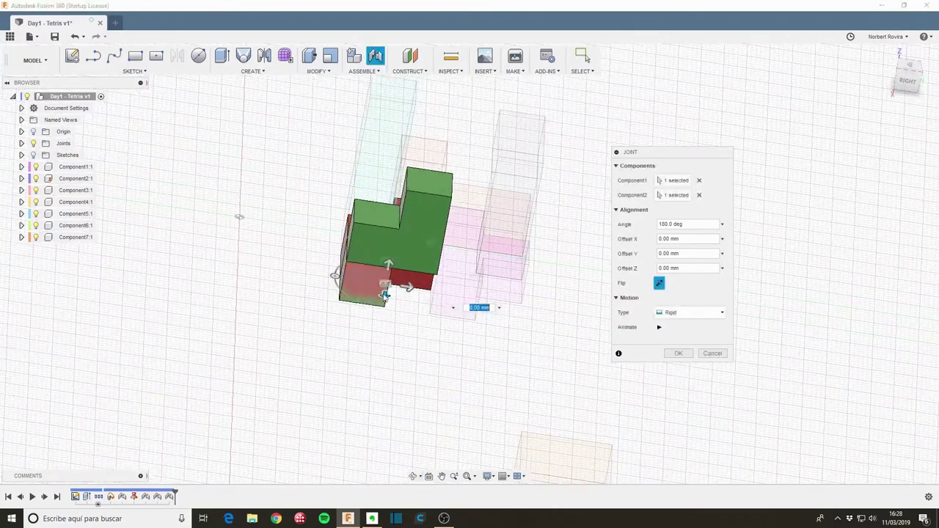
{"action": "left_click_drag", "start_coordinate": [408, 286], "coordinate": [443, 292]}
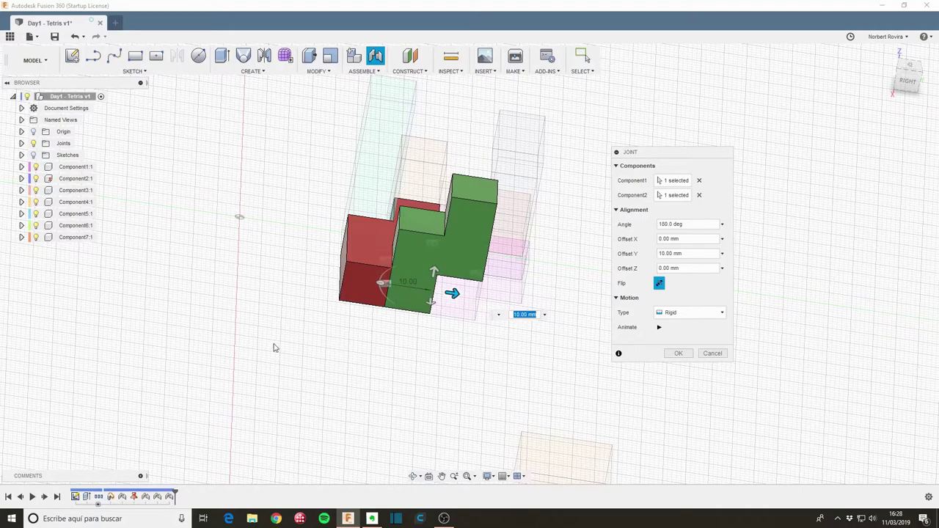
{"action": "mouse_move", "coordinate": [273, 348]}
{"action": "middle_mouse_down", "text": "shift"}
{"action": "mouse_move", "coordinate": [306, 374]}
{"action": "mouse_move", "coordinate": [312, 399]}
{"action": "mouse_move", "coordinate": [323, 389]}
{"action": "middle_mouse_up", "text": "shift"}
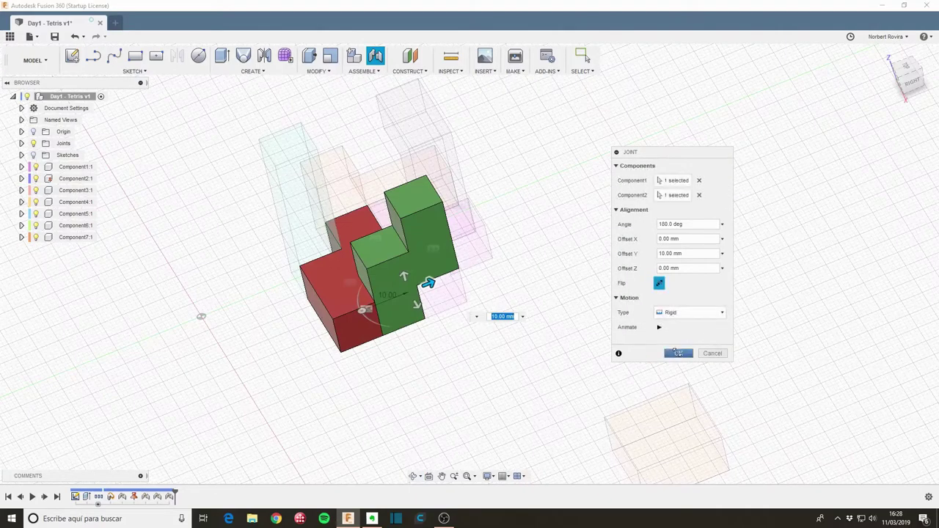
{"action": "left_click", "coordinate": [677, 353]}
Step: Orbit and pan to view the assembly from behind, then exit Pan
{"action": "mouse_move", "coordinate": [576, 369]}
{"action": "middle_mouse_down", "text": "shift"}
{"action": "mouse_move", "coordinate": [551, 333]}
{"action": "mouse_move", "coordinate": [592, 330]}
{"action": "mouse_move", "coordinate": [444, 323]}
{"action": "mouse_move", "coordinate": [534, 366]}
{"action": "middle_mouse_up", "text": "shift"}
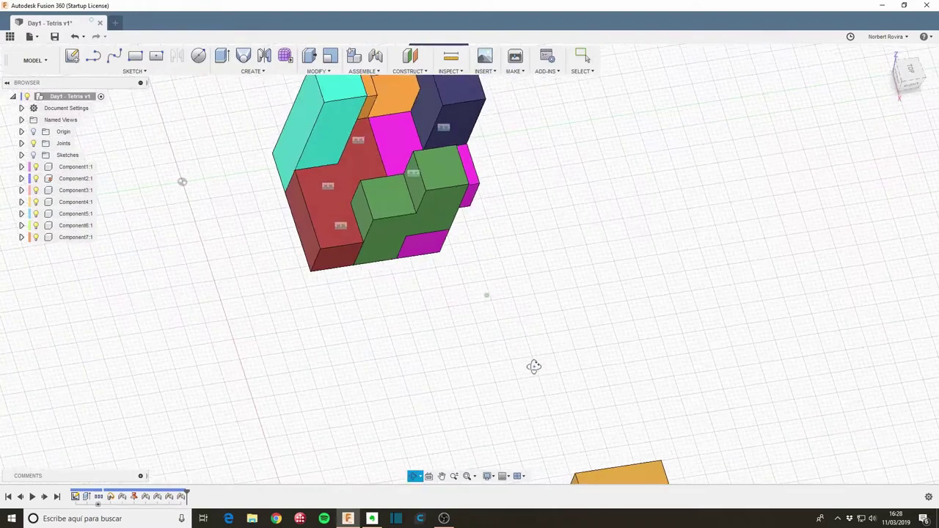
{"action": "mouse_move", "coordinate": [542, 293]}
{"action": "middle_mouse_down", "text": "shift"}
{"action": "mouse_move", "coordinate": [575, 271]}
{"action": "mouse_move", "coordinate": [564, 260]}
{"action": "mouse_move", "coordinate": [534, 272]}
{"action": "mouse_move", "coordinate": [517, 308]}
{"action": "middle_mouse_up", "text": "shift"}
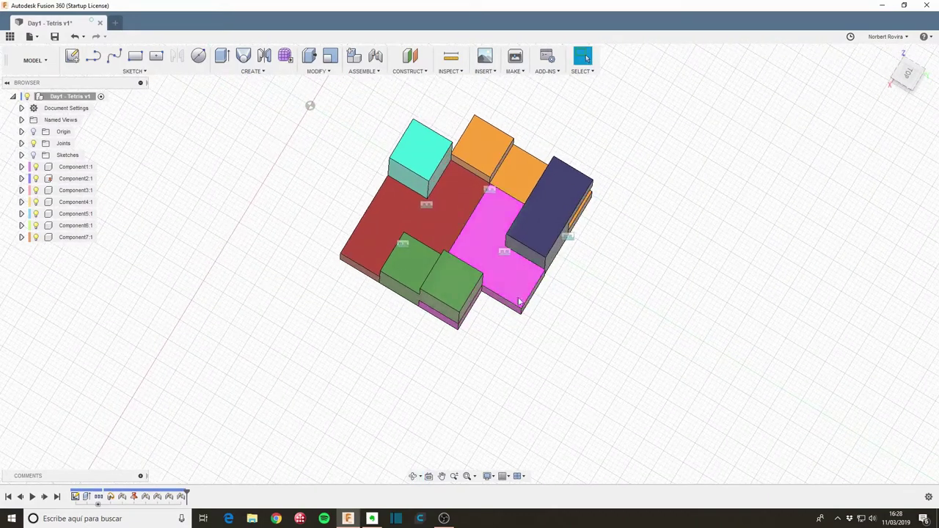
{"action": "scroll", "coordinate": [491, 391], "scroll_direction": "down", "scroll_amount": 1}
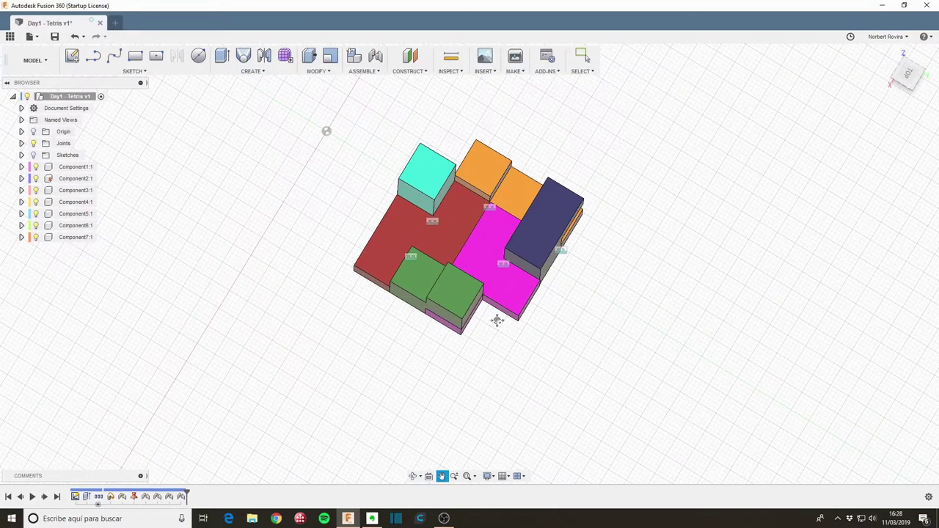
{"action": "mouse_move", "coordinate": [497, 320]}
{"action": "left_mouse_down"}
{"action": "mouse_move", "coordinate": [482, 278]}
{"action": "mouse_move", "coordinate": [477, 316]}
{"action": "left_mouse_up"}
{"action": "mouse_move", "coordinate": [413, 374]}
{"action": "left_mouse_down"}
{"action": "mouse_move", "coordinate": [427, 297]}
{"action": "mouse_move", "coordinate": [454, 252]}
{"action": "mouse_move", "coordinate": [468, 354]}
{"action": "mouse_move", "coordinate": [469, 278]}
{"action": "left_mouse_up"}
{"action": "key", "text": "Escape"}
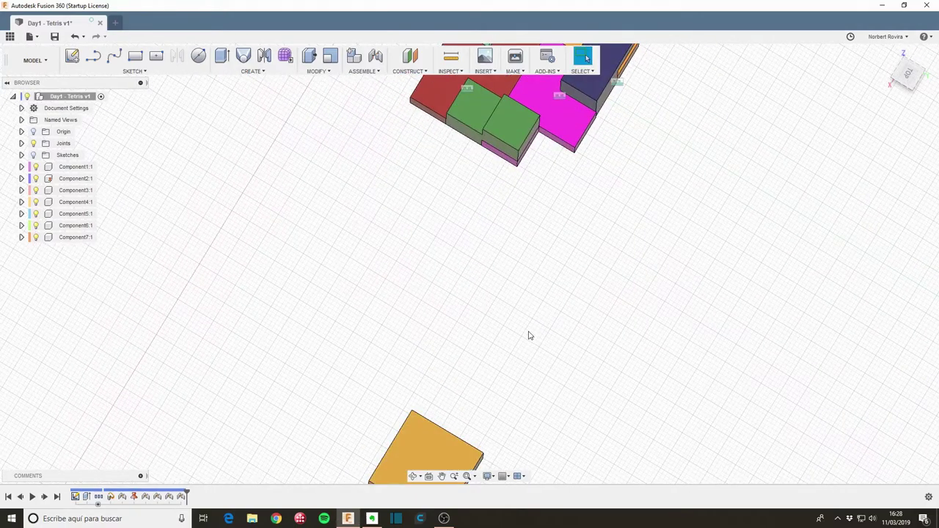
Step: Joint the orange piece into the assembly raised 10 mm in Z, then select the green piece
{"action": "key", "text": "j"}
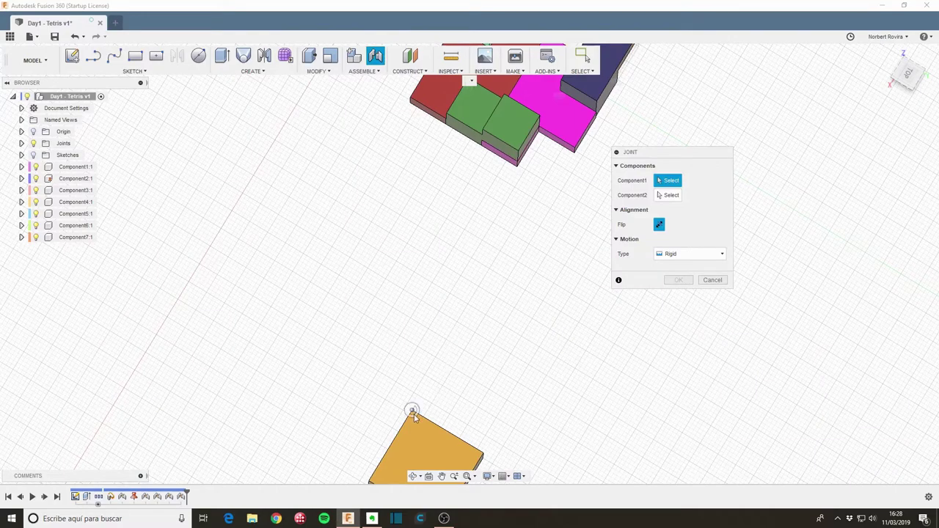
{"action": "left_click", "coordinate": [413, 413]}
{"action": "middle_click_drag", "start_coordinate": [482, 227], "coordinate": [447, 418]}
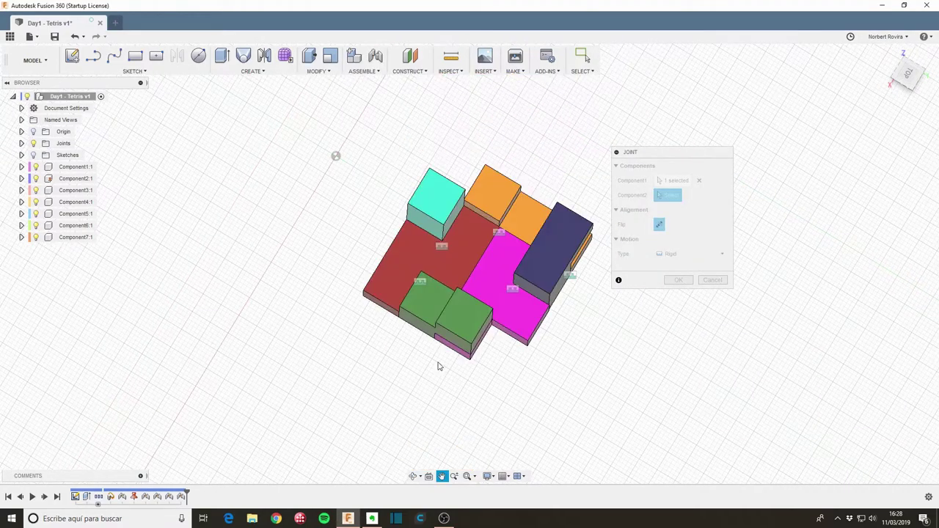
{"action": "left_click", "coordinate": [467, 215]}
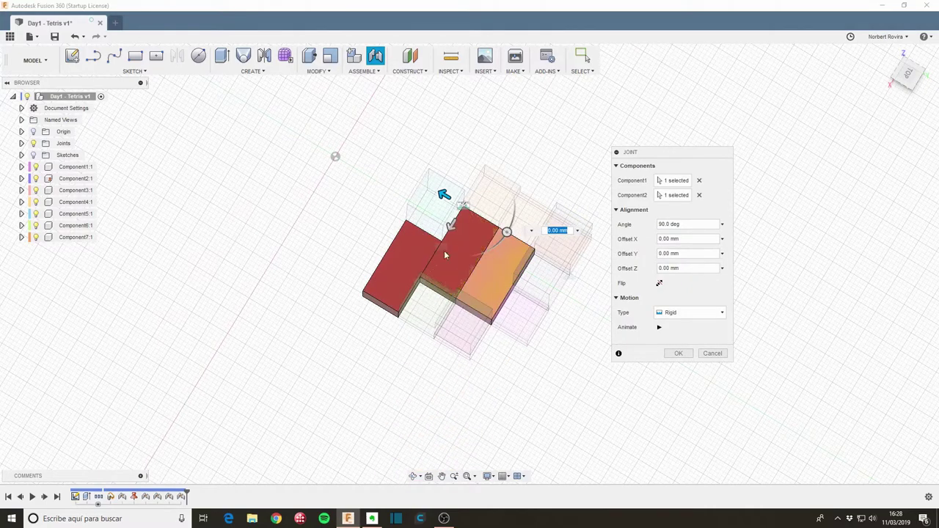
{"action": "middle_click_drag", "start_coordinate": [524, 374], "coordinate": [469, 310], "text": "shift"}
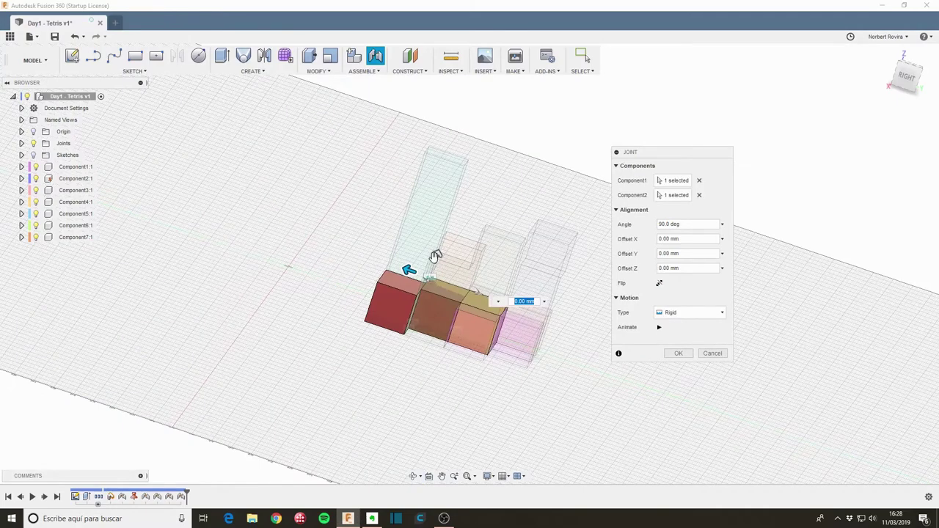
{"action": "left_click_drag", "start_coordinate": [436, 255], "coordinate": [449, 217]}
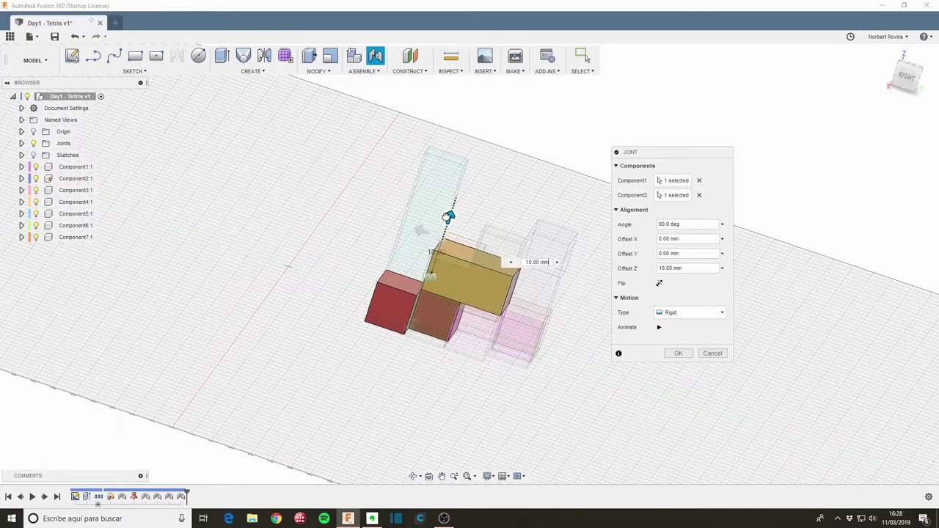
{"action": "left_click", "coordinate": [679, 352]}
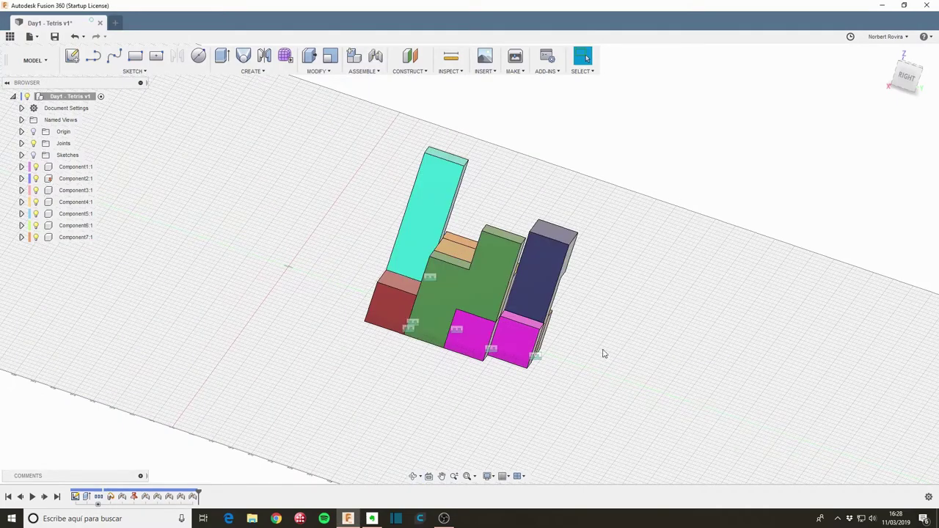
{"action": "mouse_move", "coordinate": [604, 352]}
{"action": "middle_mouse_down", "text": "shift"}
{"action": "mouse_move", "coordinate": [578, 386]}
{"action": "mouse_move", "coordinate": [581, 413]}
{"action": "mouse_move", "coordinate": [605, 363]}
{"action": "mouse_move", "coordinate": [561, 350]}
{"action": "middle_mouse_up", "text": "shift"}
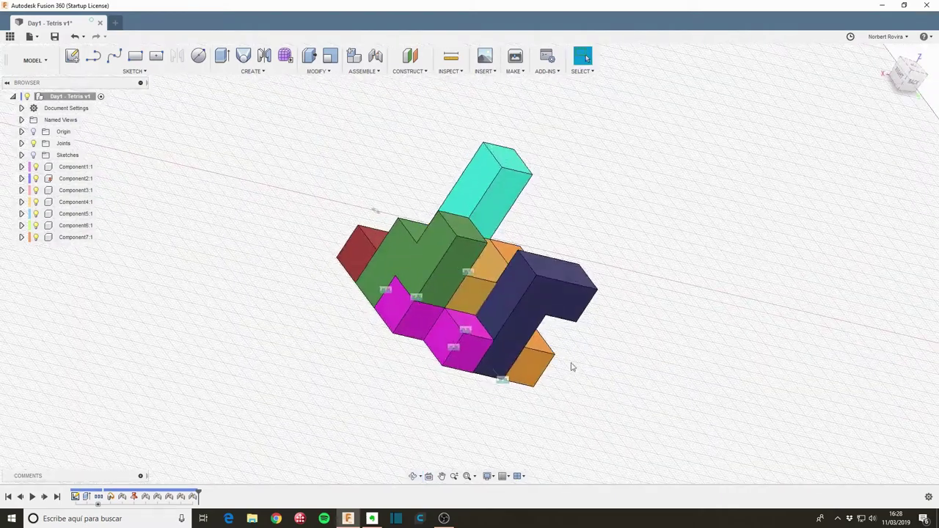
{"action": "left_click", "coordinate": [412, 260]}
Step: Copy the green Component5:1, paste it as new Component8:1, and move it -45 mm along Z
{"action": "right_click", "coordinate": [76, 219]}
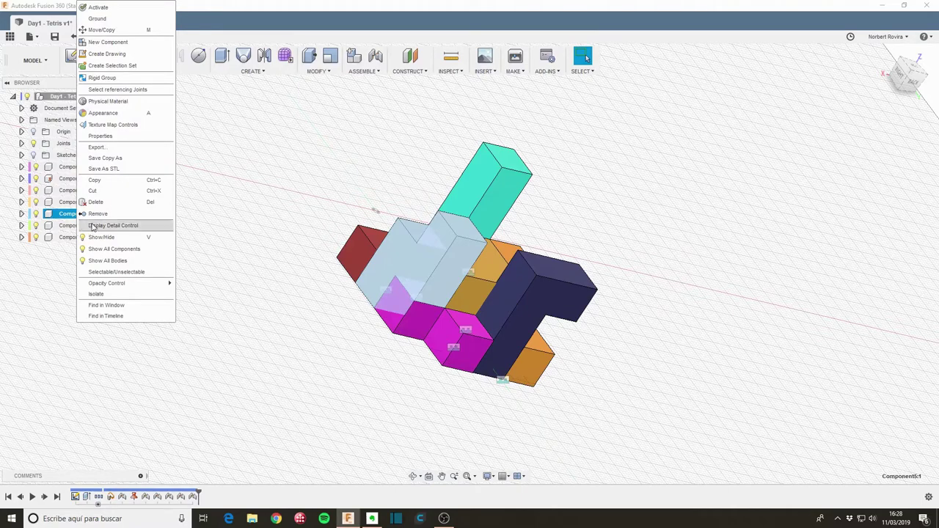
{"action": "left_click", "coordinate": [125, 181]}
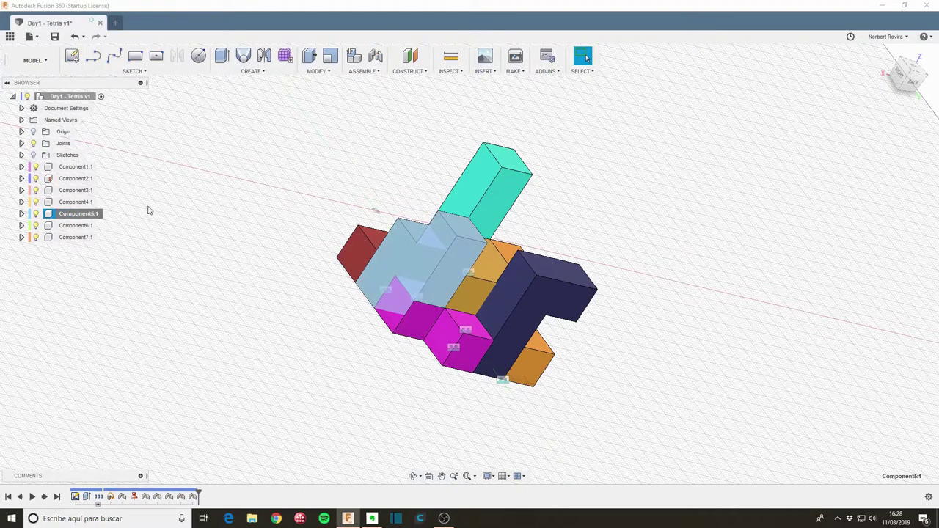
{"action": "right_click", "coordinate": [80, 99]}
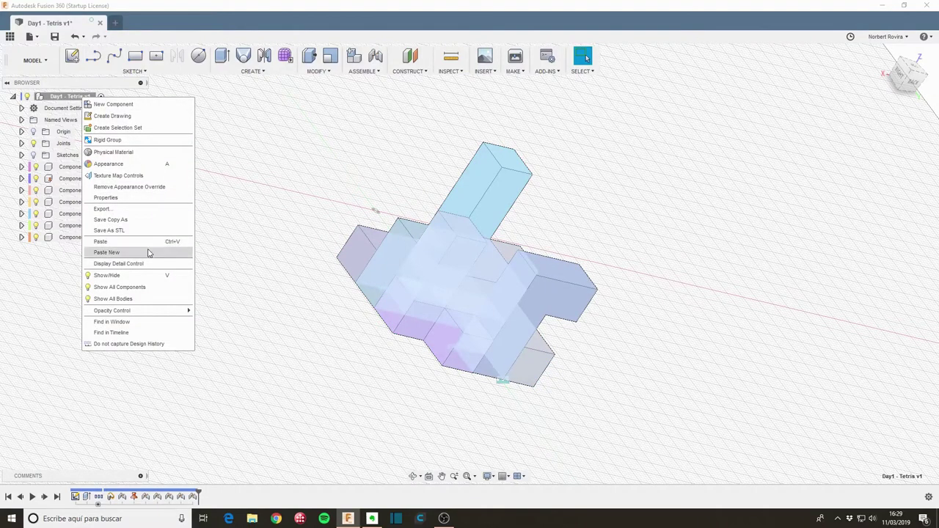
{"action": "left_click", "coordinate": [146, 252]}
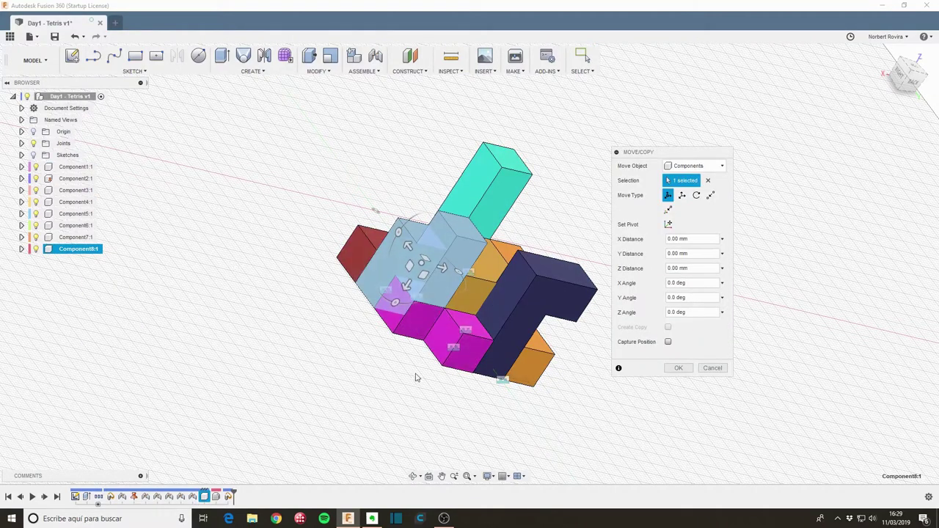
{"action": "middle_click_drag", "start_coordinate": [413, 379], "coordinate": [431, 327], "text": "shift"}
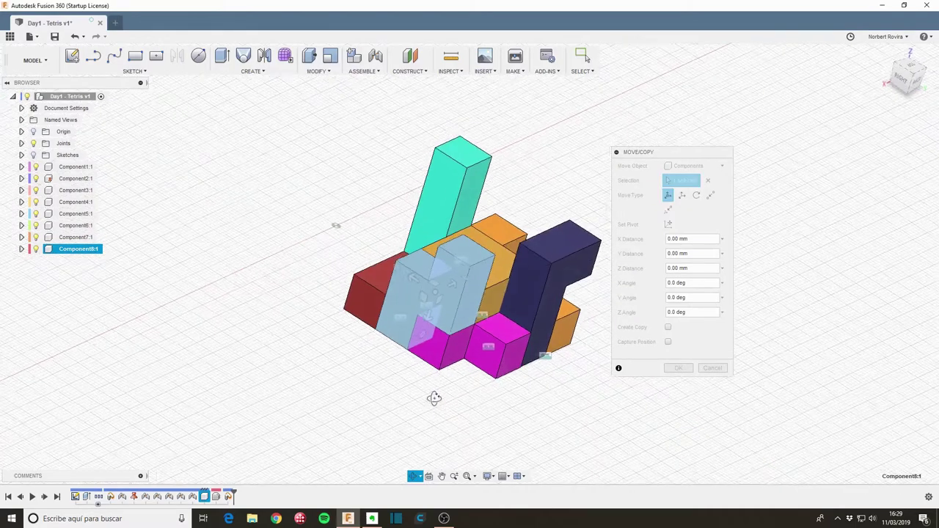
{"action": "left_click_drag", "start_coordinate": [431, 327], "coordinate": [336, 335]}
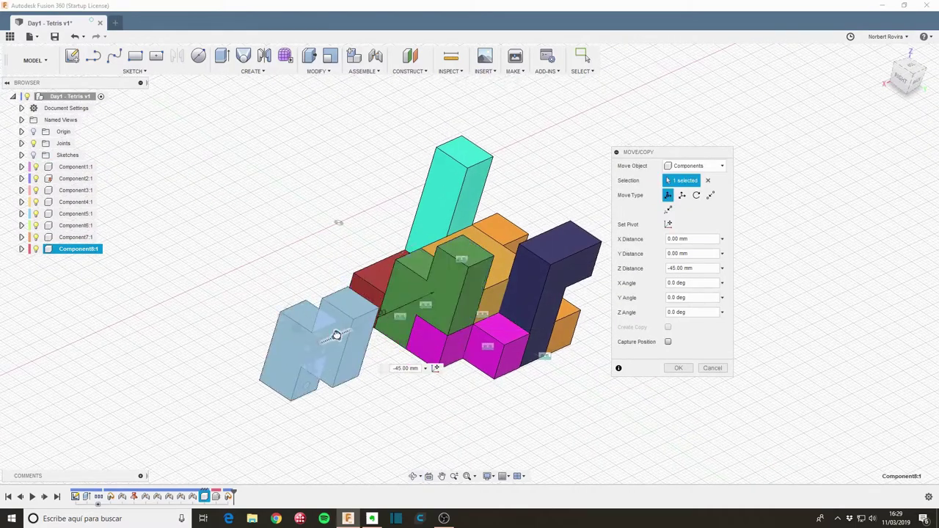
{"action": "left_click", "coordinate": [678, 368]}
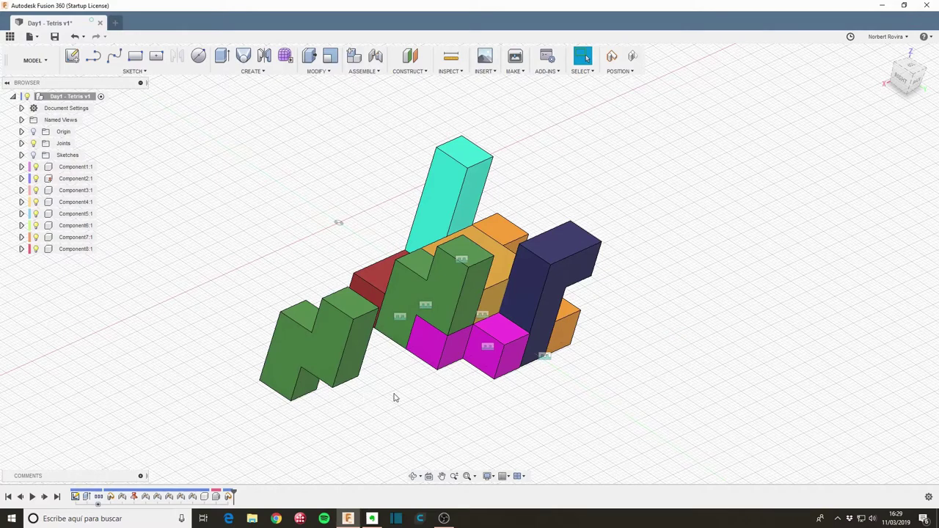
Step: Orbit and zoom in on the copied green piece, then start a joint with J
{"action": "middle_click_drag", "start_coordinate": [616, 389], "coordinate": [531, 382], "text": "shift"}
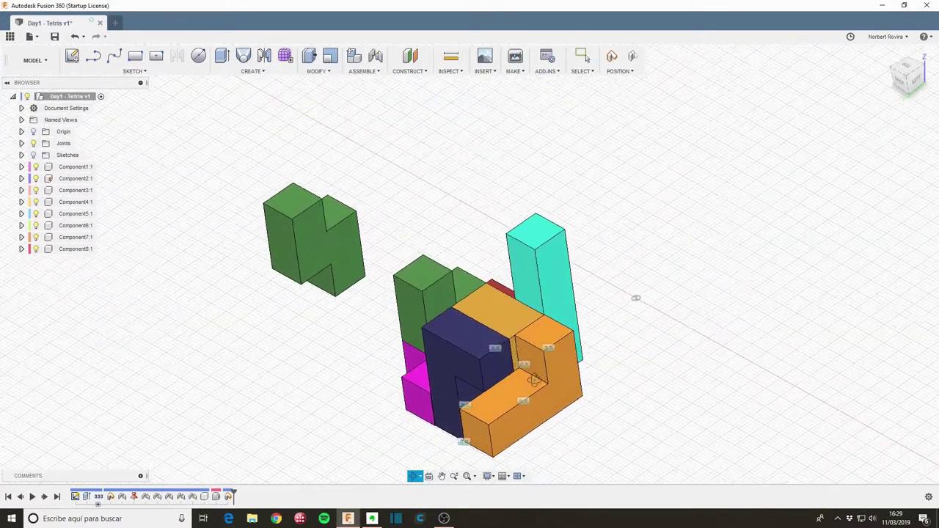
{"action": "middle_click_drag", "start_coordinate": [530, 382], "coordinate": [278, 384], "text": "shift"}
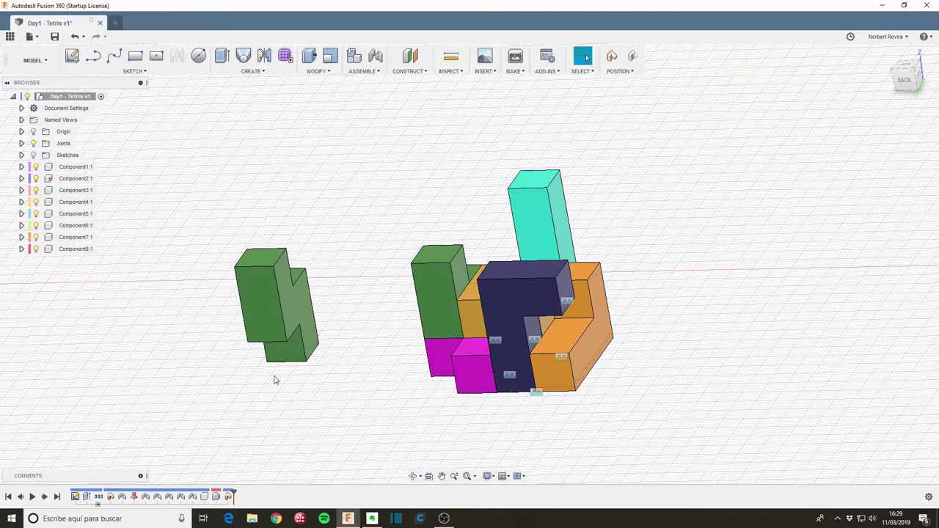
{"action": "scroll", "coordinate": [286, 356], "scroll_direction": "up", "scroll_amount": 1}
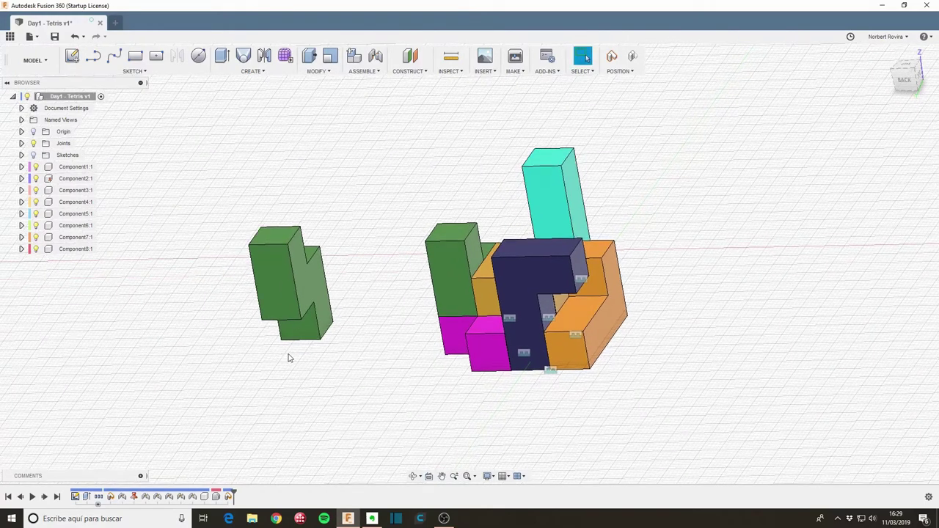
{"action": "scroll", "coordinate": [285, 354], "scroll_direction": "up", "scroll_amount": 3}
{"action": "scroll", "coordinate": [286, 355], "scroll_direction": "up", "scroll_amount": 2}
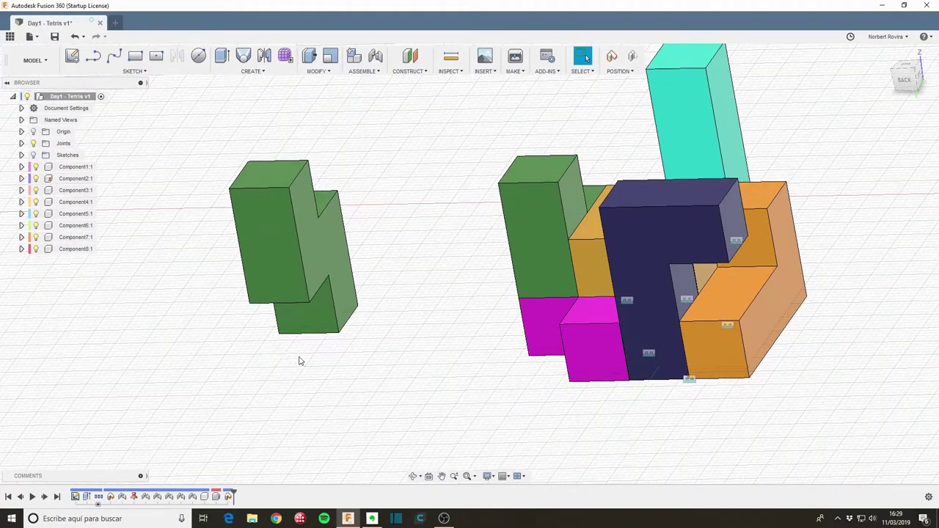
{"action": "mouse_move", "coordinate": [299, 360]}
{"action": "middle_mouse_down", "text": "shift"}
{"action": "mouse_move", "coordinate": [265, 357]}
{"action": "mouse_move", "coordinate": [308, 357]}
{"action": "middle_mouse_up", "text": "shift"}
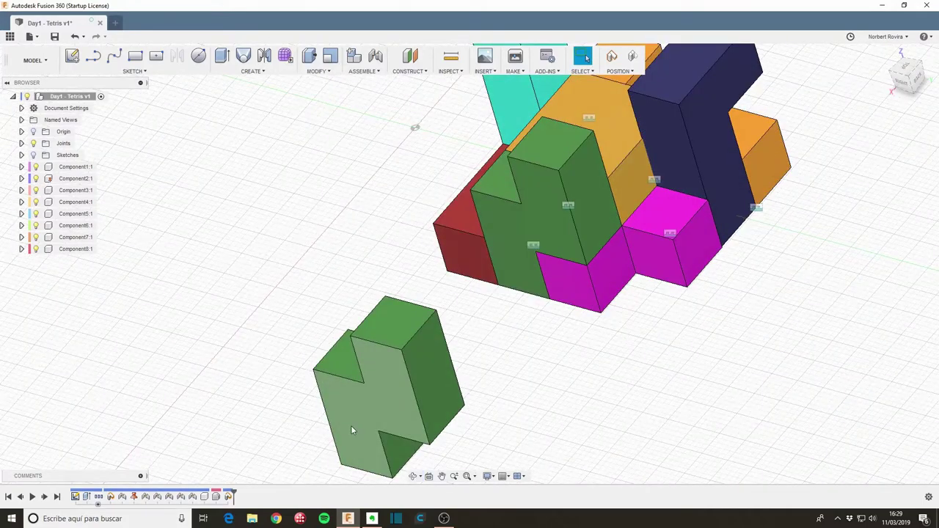
{"action": "key", "text": "j"}
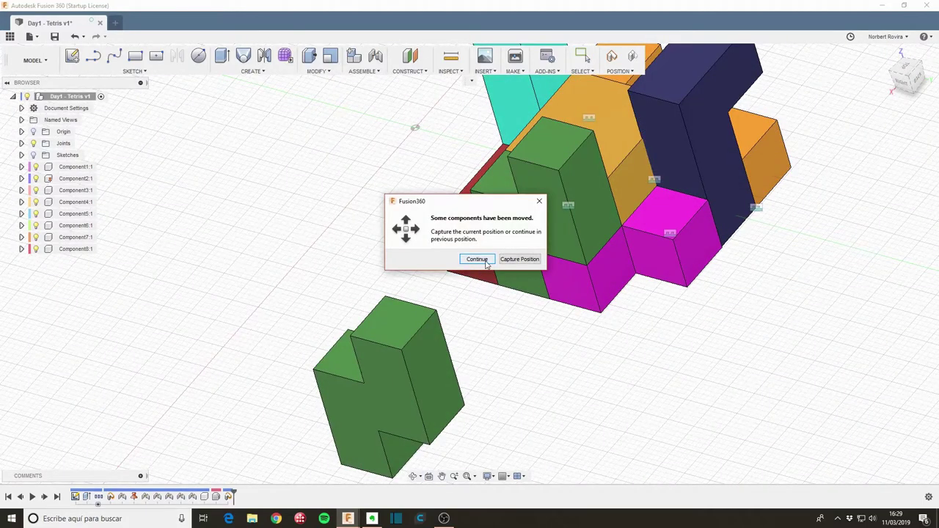
Step: Rigidly joint the copied green piece to the orange piece's face at 180 deg, 10 mm X offset
{"action": "left_click", "coordinate": [478, 259]}
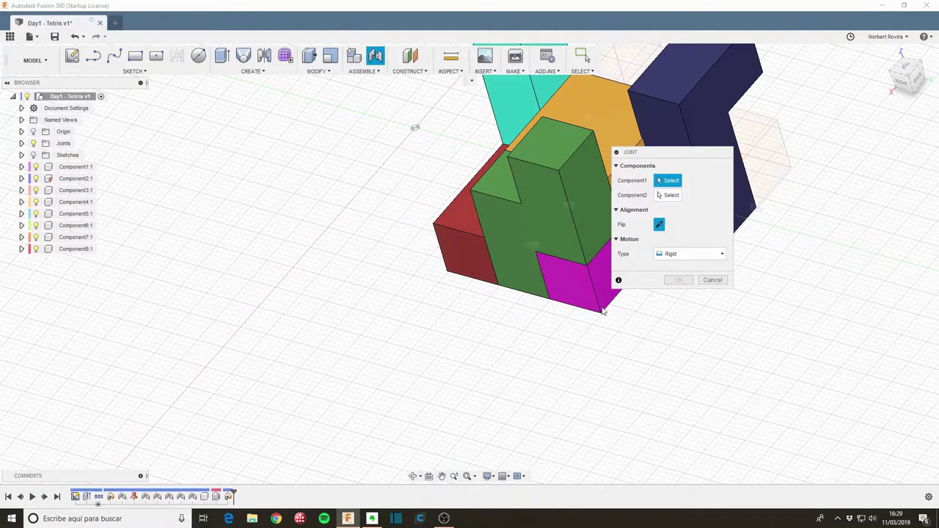
{"action": "mouse_move", "coordinate": [504, 342]}
{"action": "middle_mouse_down", "text": "shift"}
{"action": "mouse_move", "coordinate": [531, 325]}
{"action": "mouse_move", "coordinate": [328, 387]}
{"action": "middle_mouse_up", "text": "shift"}
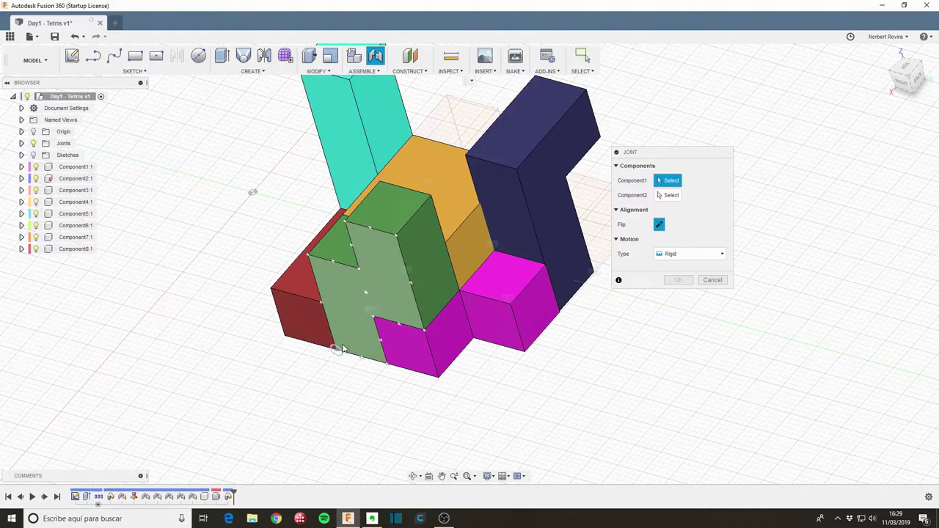
{"action": "left_click", "coordinate": [342, 348]}
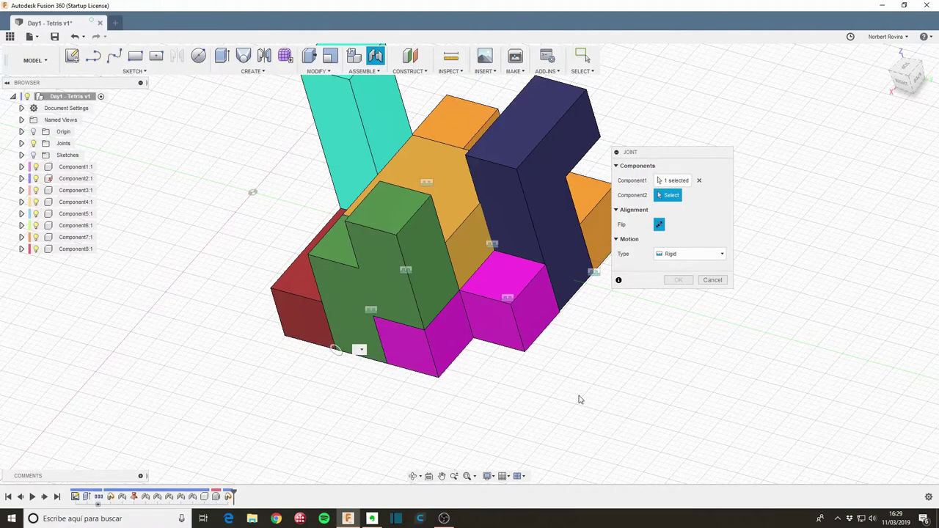
{"action": "mouse_move", "coordinate": [521, 394]}
{"action": "middle_mouse_down", "text": "shift"}
{"action": "mouse_move", "coordinate": [560, 398]}
{"action": "mouse_move", "coordinate": [474, 403]}
{"action": "middle_mouse_up", "text": "shift"}
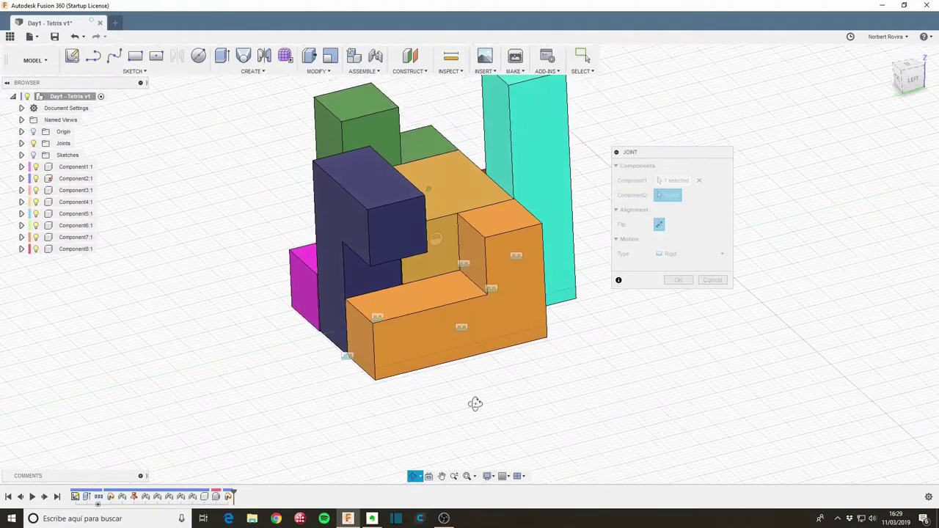
{"action": "left_click", "coordinate": [464, 272]}
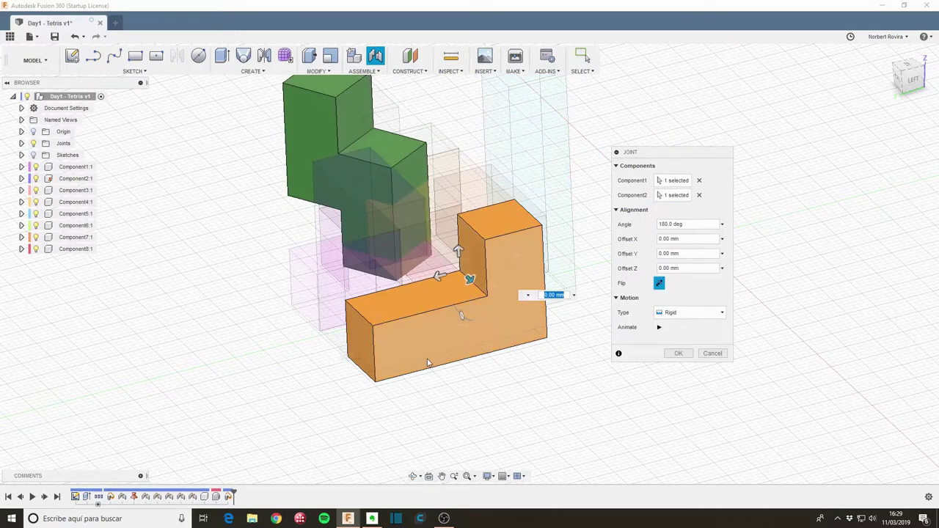
{"action": "middle_click_drag", "start_coordinate": [298, 355], "coordinate": [306, 340], "text": "shift"}
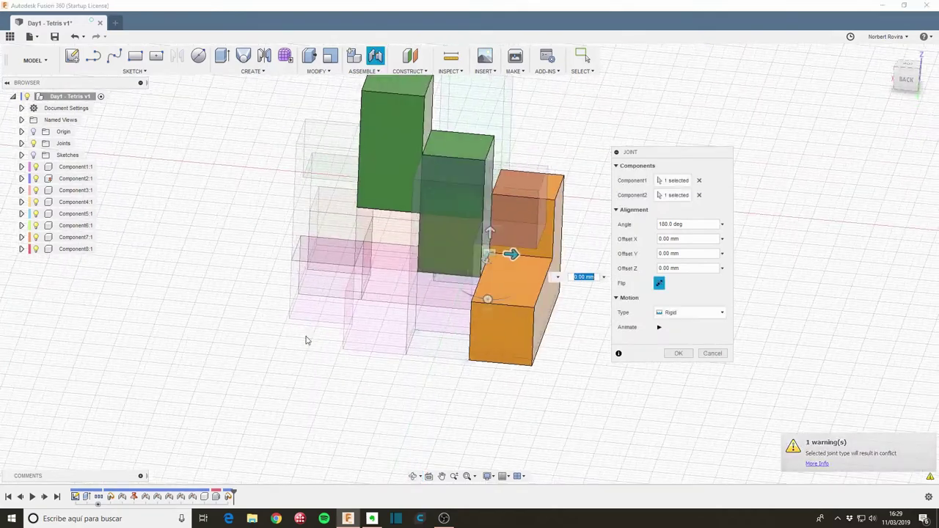
{"action": "left_click_drag", "start_coordinate": [512, 253], "coordinate": [574, 261]}
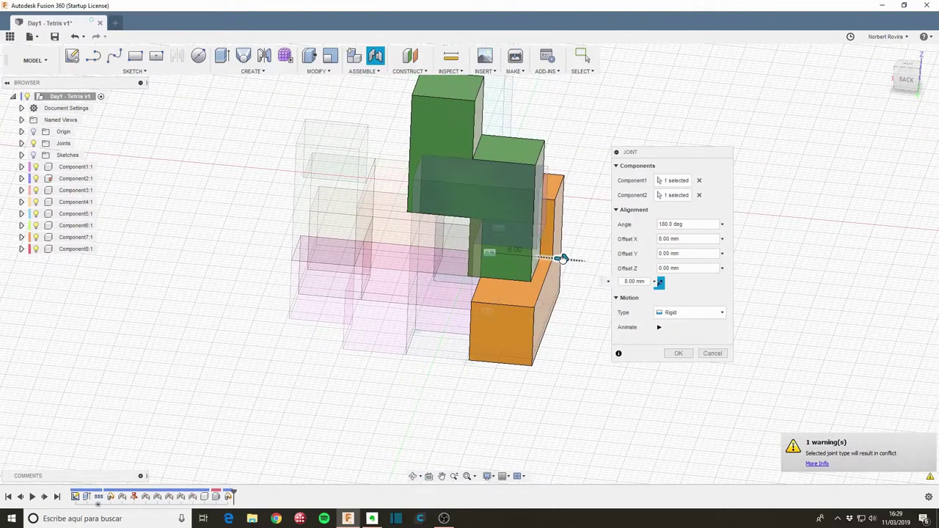
{"action": "left_click", "coordinate": [678, 353]}
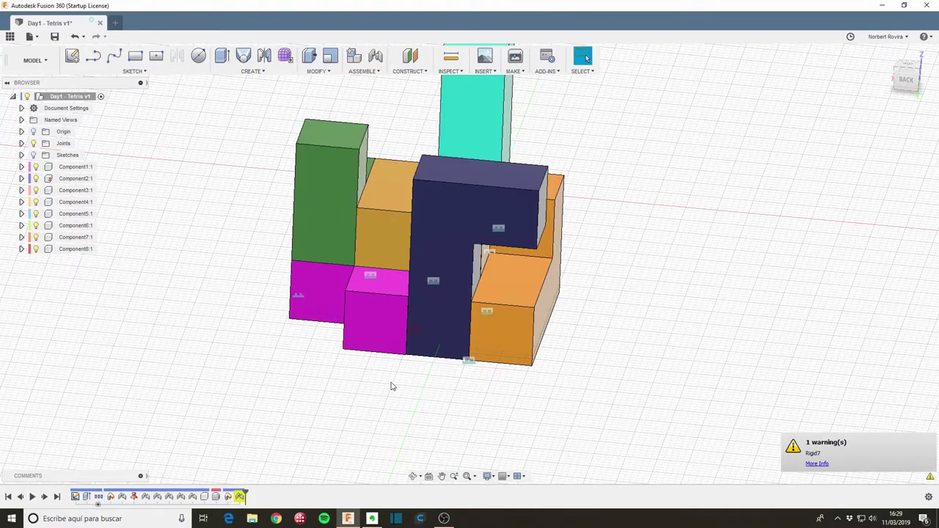
{"action": "middle_click_drag", "start_coordinate": [391, 386], "coordinate": [387, 358], "text": "shift"}
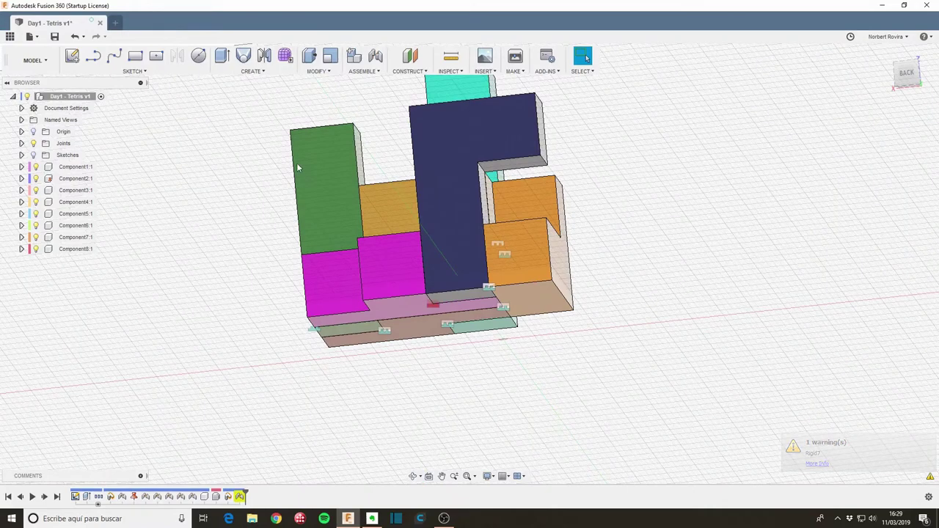
{"action": "left_click", "coordinate": [93, 213]}
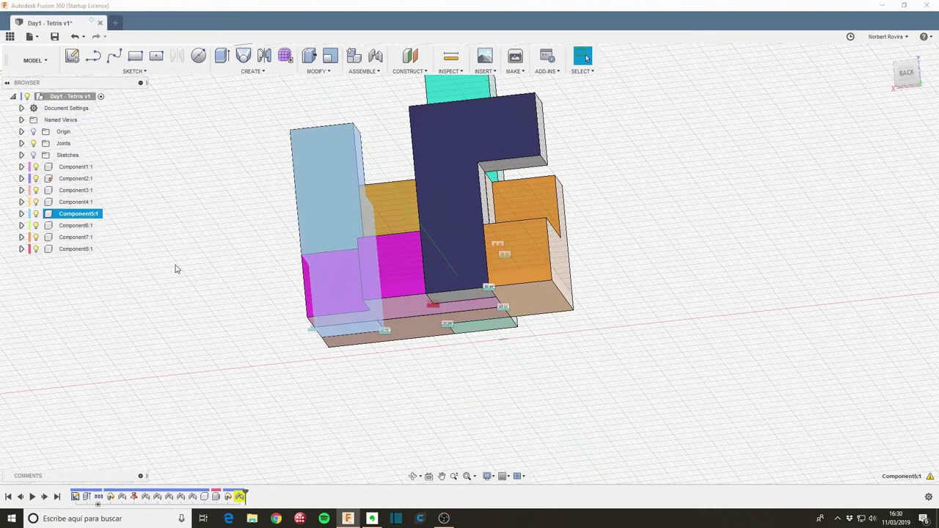
{"action": "mouse_move", "coordinate": [175, 269]}
{"action": "middle_mouse_down", "text": "shift"}
{"action": "mouse_move", "coordinate": [212, 333]}
{"action": "mouse_move", "coordinate": [165, 273]}
{"action": "middle_mouse_up", "text": "shift"}
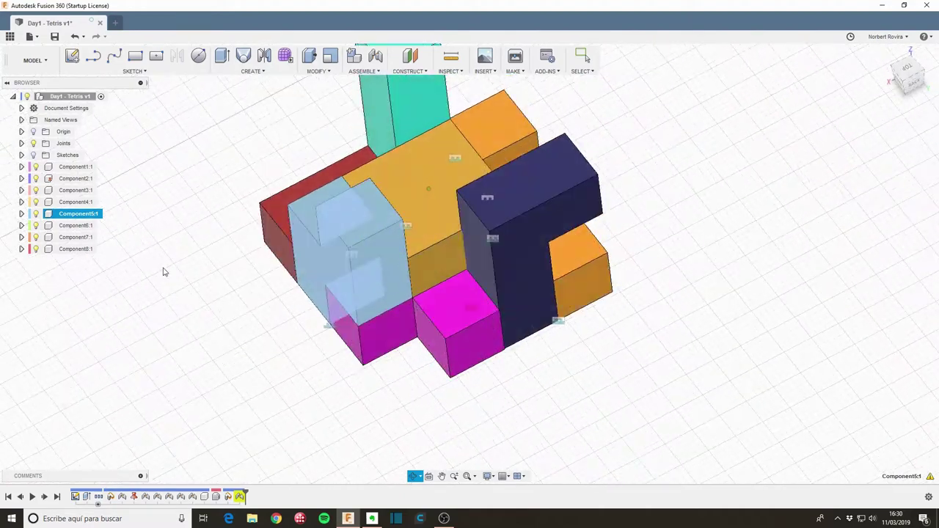
{"action": "left_click", "coordinate": [83, 250]}
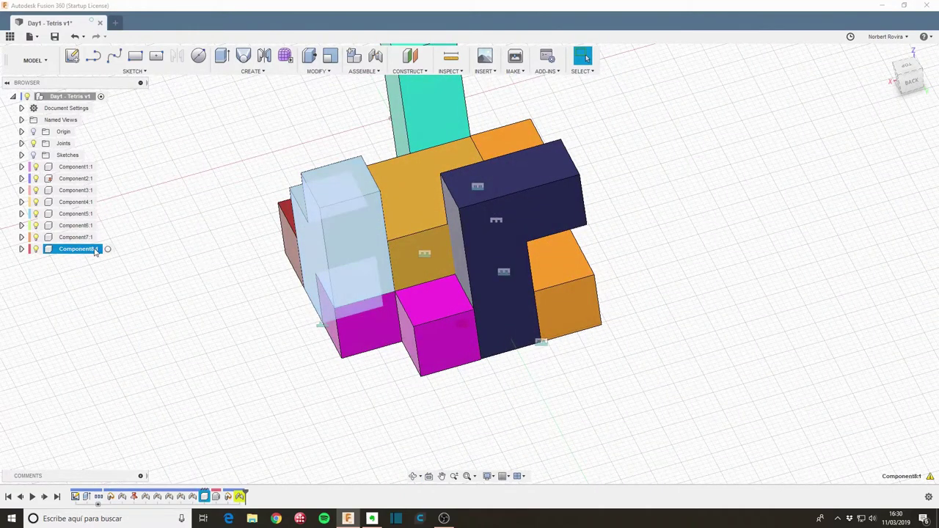
Step: Move the green Component8:1 -26 mm out beside the assembly, continuing without capturing position
{"action": "right_click", "coordinate": [95, 251]}
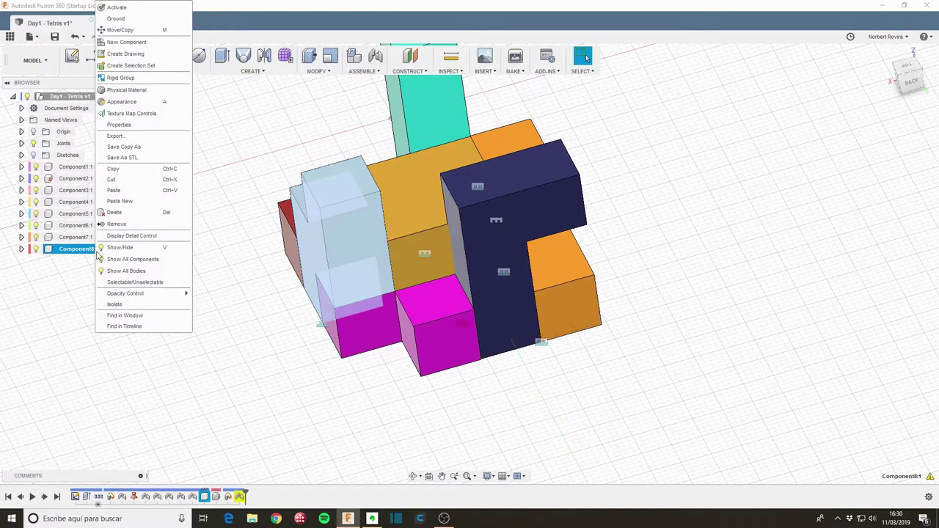
{"action": "left_click", "coordinate": [120, 30]}
{"action": "left_click_drag", "start_coordinate": [369, 233], "coordinate": [220, 270]}
{"action": "left_click", "coordinate": [678, 368]}
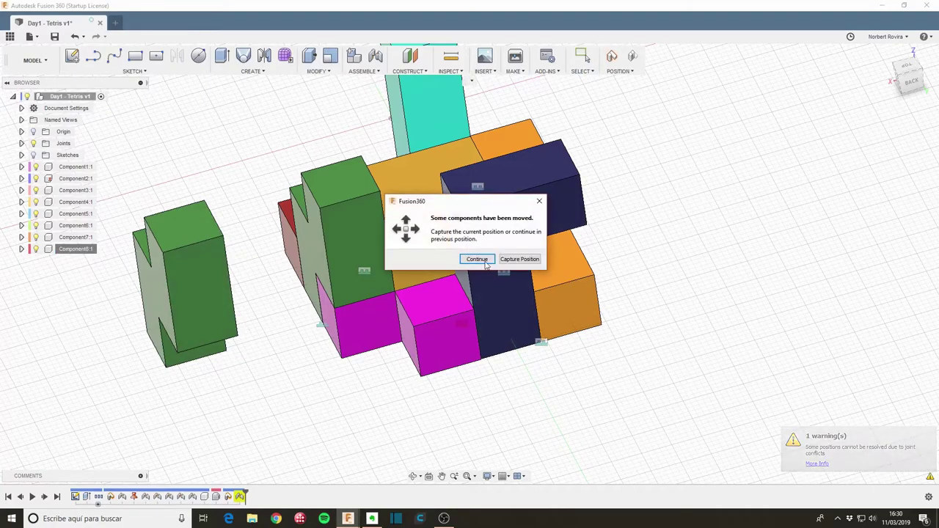
{"action": "left_click", "coordinate": [481, 260]}
{"action": "mouse_move", "coordinate": [292, 330]}
{"action": "middle_mouse_down", "text": "shift"}
{"action": "mouse_move", "coordinate": [215, 357]}
{"action": "mouse_move", "coordinate": [239, 358]}
{"action": "middle_mouse_up", "text": "shift"}
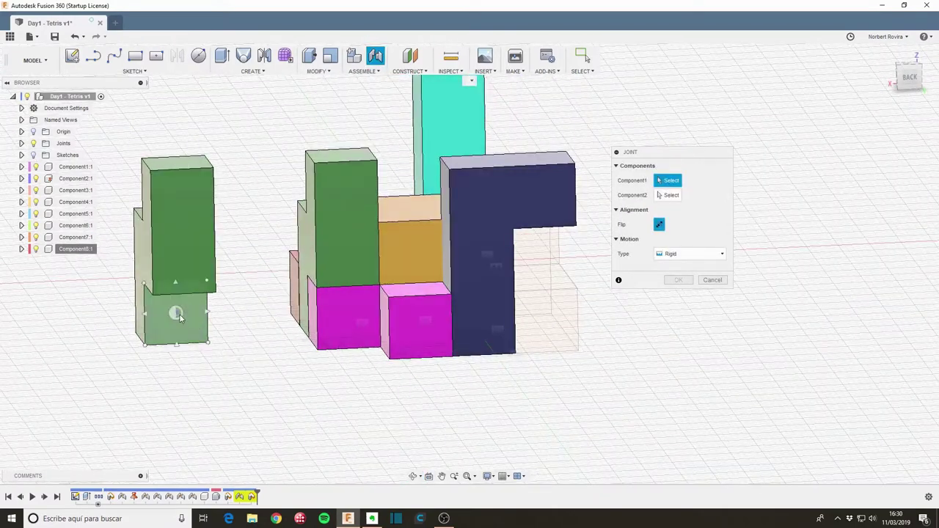
Step: Rigidly joint the detached green piece to the orange piece's face, creating Rigid8, and inspect it
{"action": "left_click", "coordinate": [179, 316]}
{"action": "mouse_move", "coordinate": [541, 319]}
{"action": "middle_mouse_down", "text": "shift"}
{"action": "mouse_move", "coordinate": [559, 340]}
{"action": "mouse_move", "coordinate": [614, 321]}
{"action": "mouse_move", "coordinate": [491, 284]}
{"action": "middle_mouse_up", "text": "shift"}
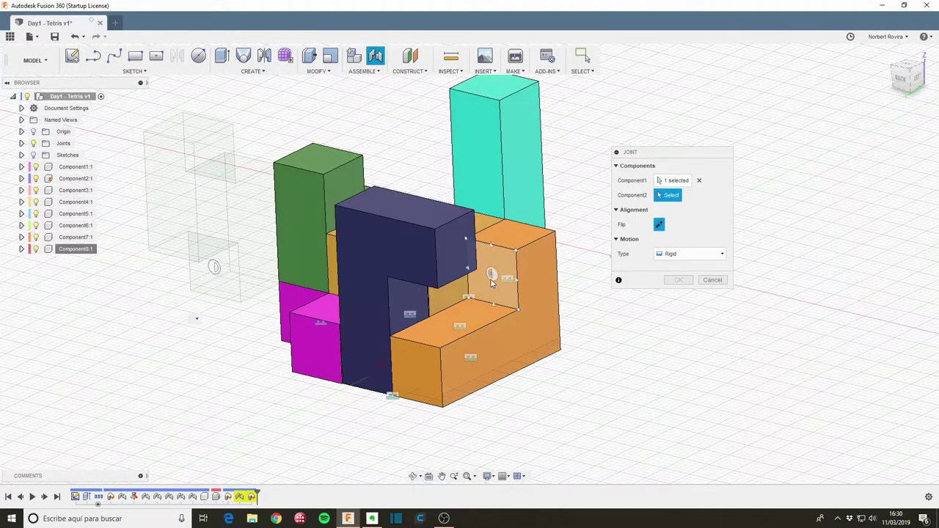
{"action": "left_click", "coordinate": [492, 283]}
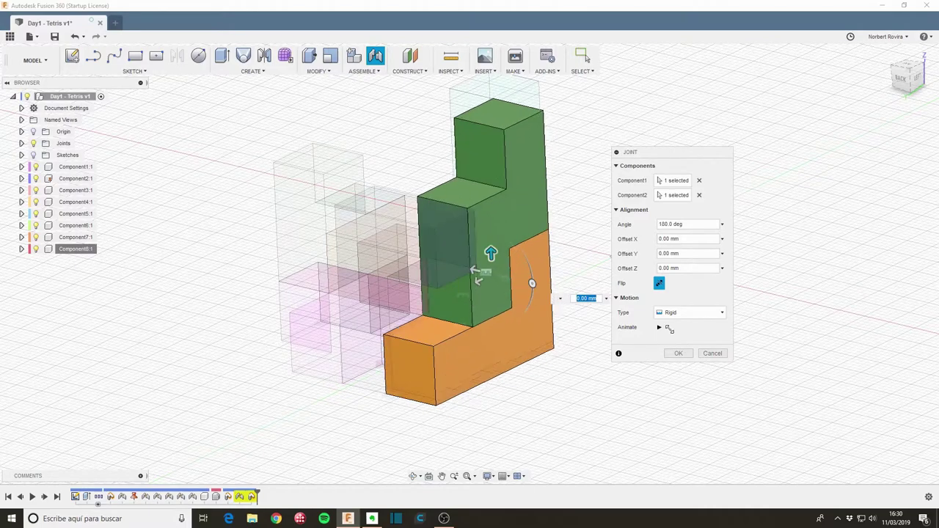
{"action": "left_click", "coordinate": [678, 352]}
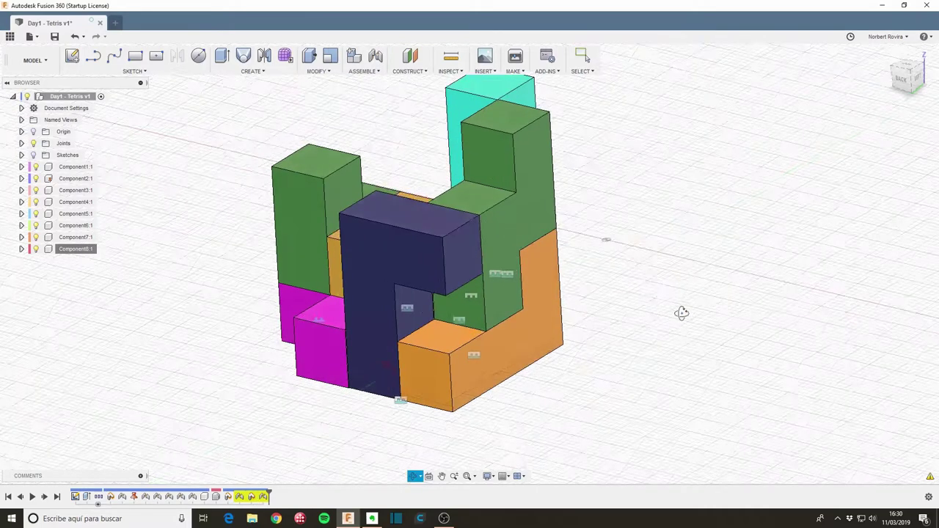
{"action": "mouse_move", "coordinate": [681, 314]}
{"action": "middle_mouse_down", "text": "shift"}
{"action": "mouse_move", "coordinate": [755, 318]}
{"action": "mouse_move", "coordinate": [698, 277]}
{"action": "middle_mouse_up", "text": "shift"}
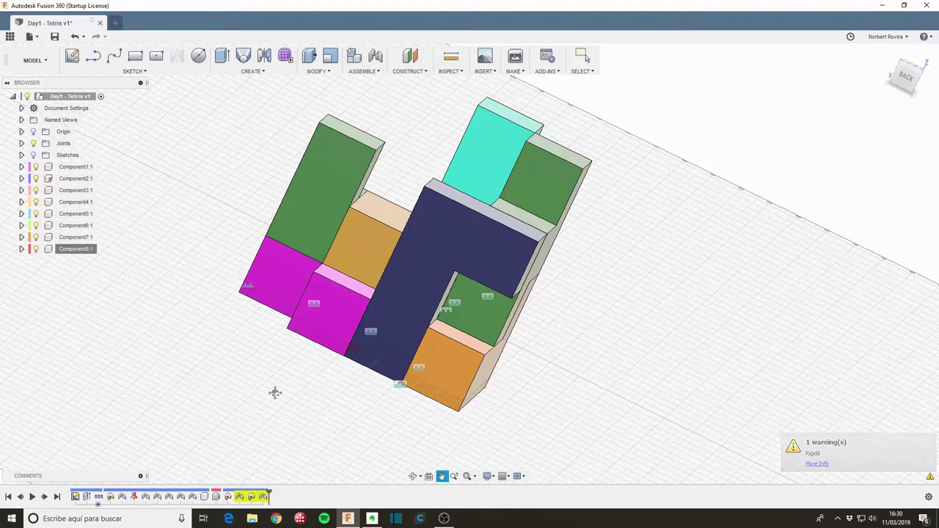
{"action": "middle_click_drag", "start_coordinate": [275, 392], "coordinate": [320, 427], "text": "shift"}
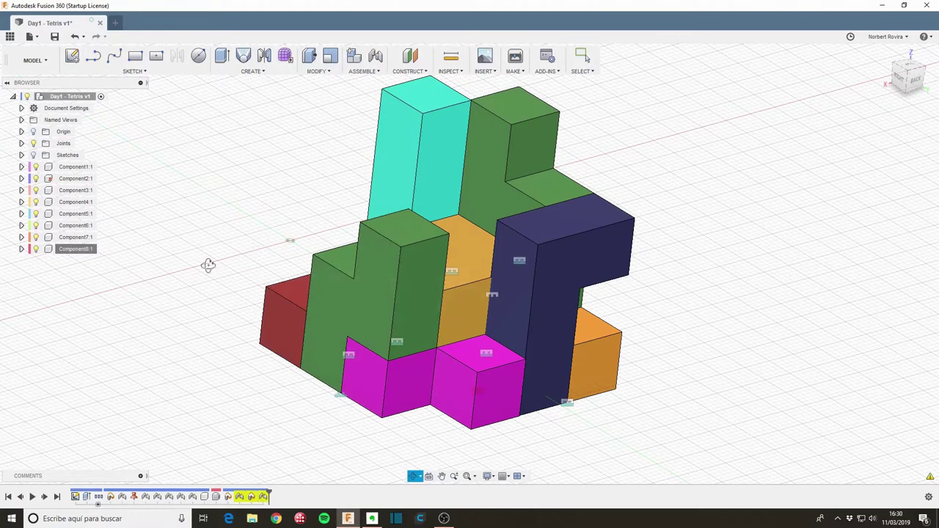
{"action": "mouse_move", "coordinate": [208, 265]}
{"action": "middle_mouse_down", "text": "shift"}
{"action": "mouse_move", "coordinate": [237, 285]}
{"action": "mouse_move", "coordinate": [228, 270]}
{"action": "mouse_move", "coordinate": [199, 264]}
{"action": "mouse_move", "coordinate": [212, 273]}
{"action": "mouse_move", "coordinate": [201, 272]}
{"action": "middle_mouse_up", "text": "shift"}
Step: Select the cyan bar Component3:1 and copy it
{"action": "left_click", "coordinate": [429, 155]}
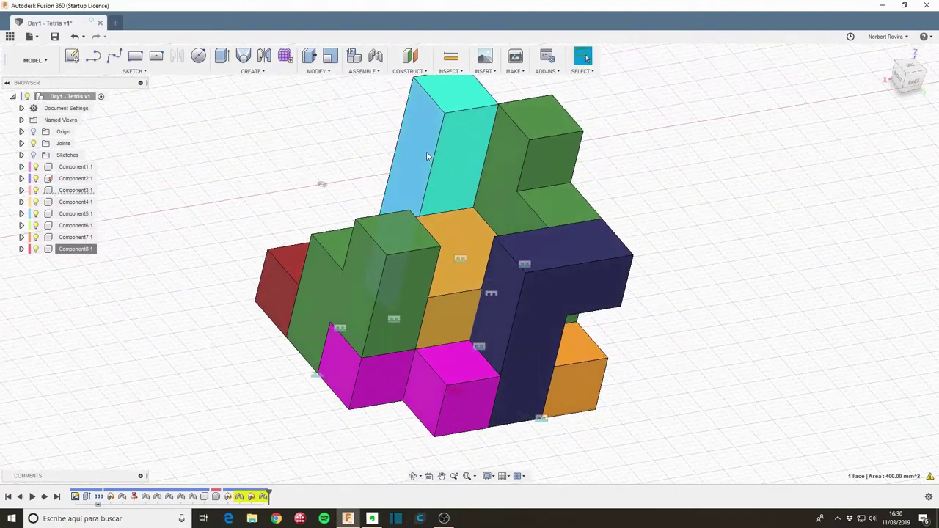
{"action": "left_click", "coordinate": [77, 191]}
{"action": "right_click", "coordinate": [82, 192]}
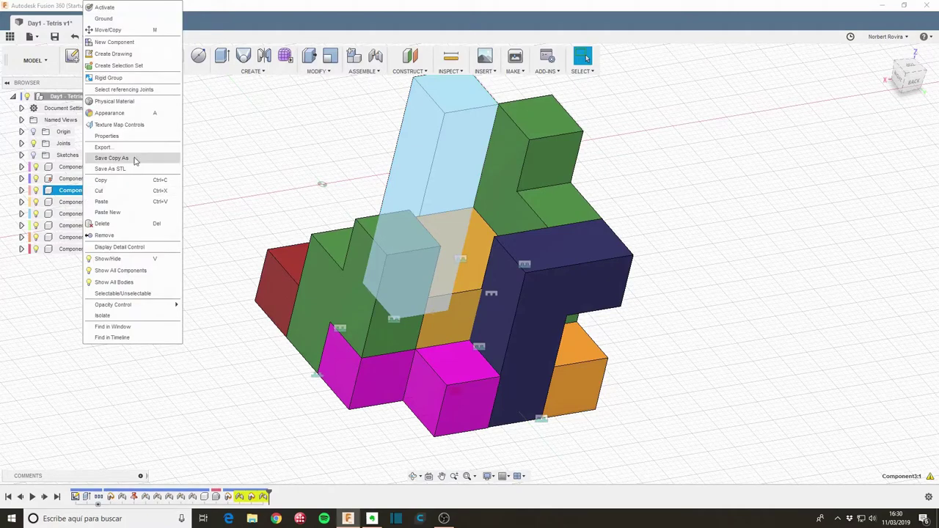
{"action": "left_click", "coordinate": [97, 191]}
{"action": "right_click", "coordinate": [98, 192]}
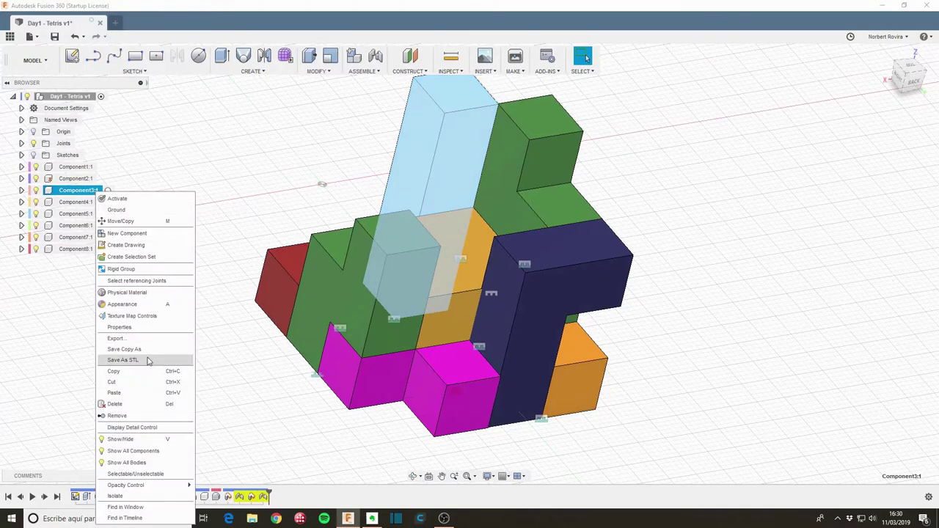
{"action": "left_click", "coordinate": [85, 97]}
Step: Paste the cyan bar into the root as new Component9 and move it 16 mm along Z
{"action": "right_click", "coordinate": [86, 97]}
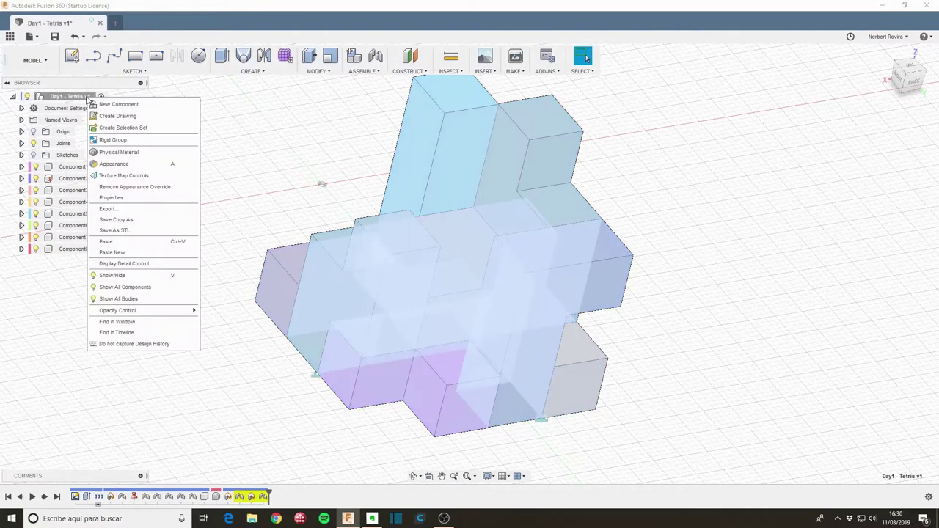
{"action": "left_click", "coordinate": [144, 257]}
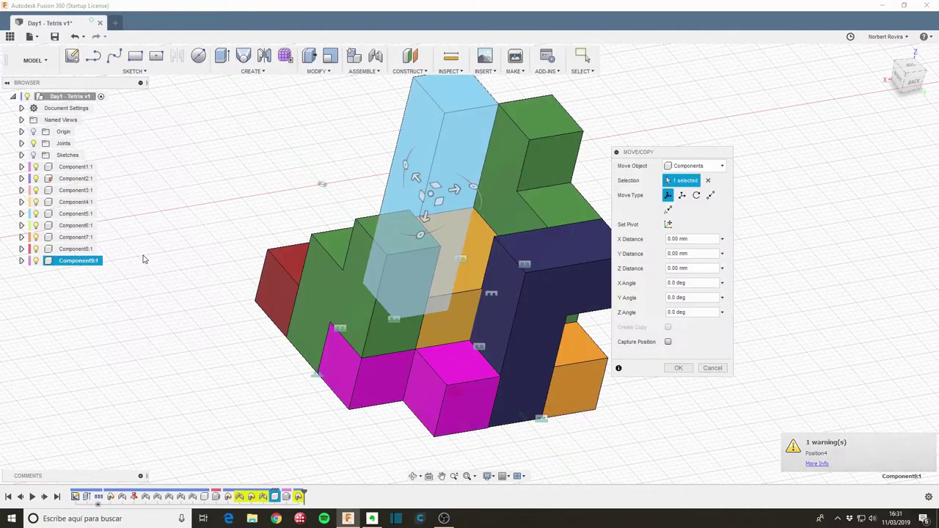
{"action": "middle_click_drag", "start_coordinate": [145, 259], "coordinate": [332, 213], "text": "shift"}
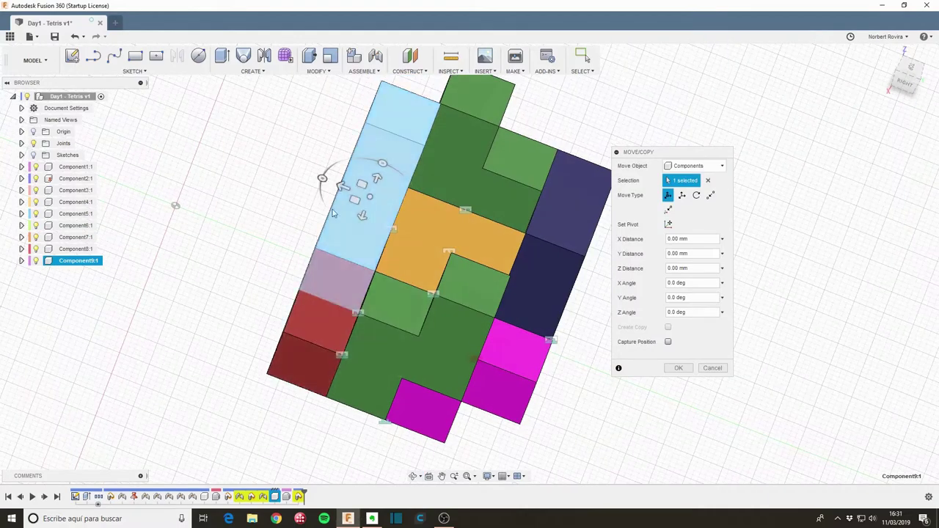
{"action": "left_click_drag", "start_coordinate": [341, 187], "coordinate": [245, 189]}
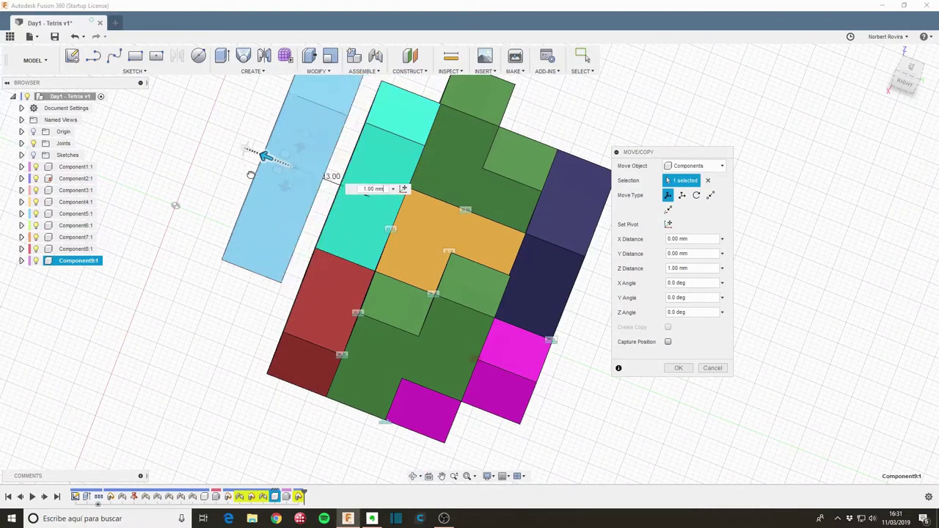
{"action": "left_click", "coordinate": [679, 369]}
{"action": "middle_click_drag", "start_coordinate": [371, 302], "coordinate": [286, 295], "text": "shift"}
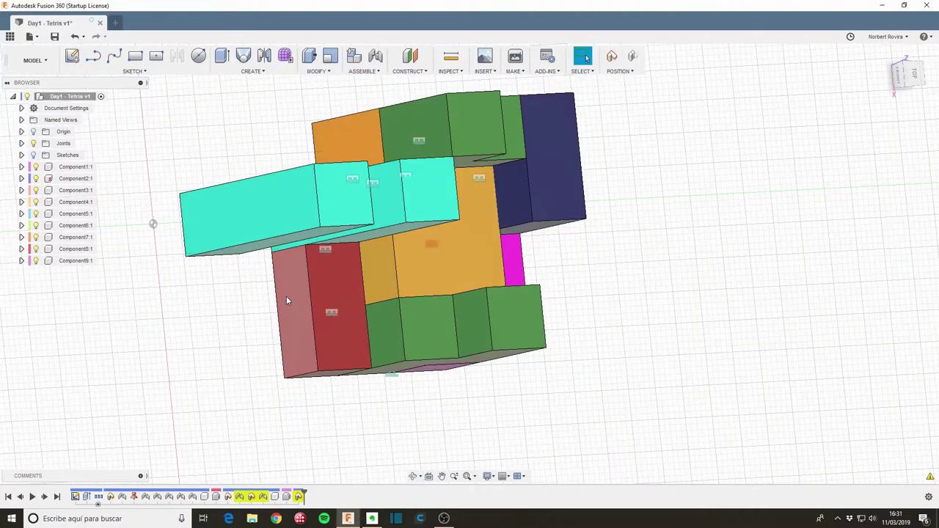
Step: Rigidly joint the teal bar to the green piece, flipped and raised 10 mm in Z, as Rigid9
{"action": "left_click", "coordinate": [477, 259]}
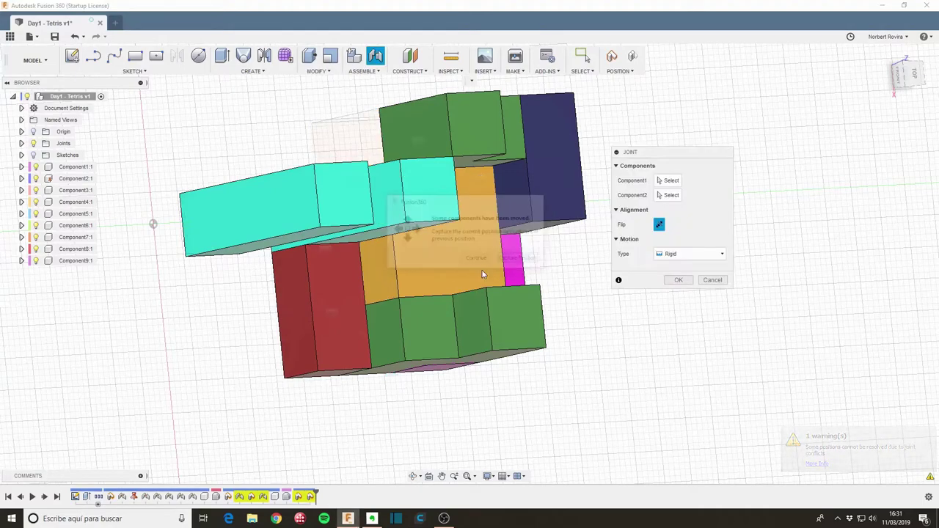
{"action": "middle_click_drag", "start_coordinate": [593, 318], "coordinate": [568, 265], "text": "shift"}
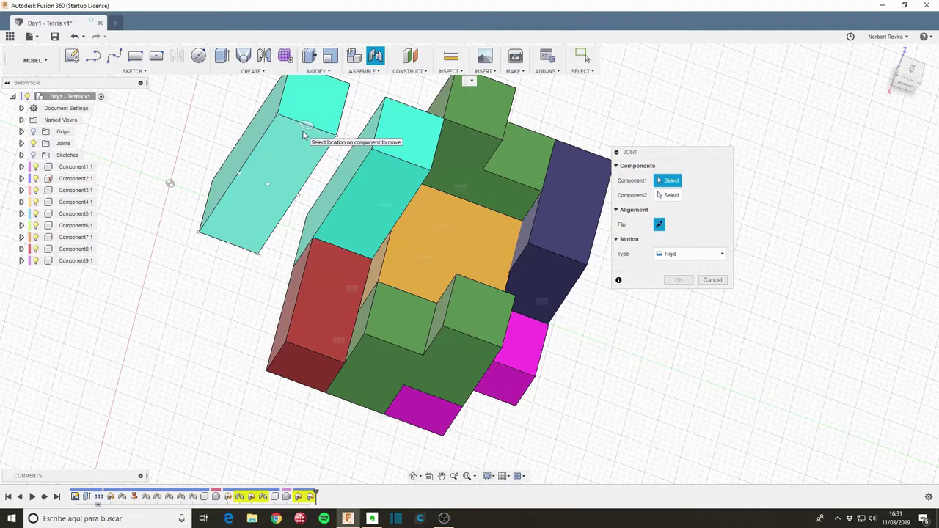
{"action": "left_click", "coordinate": [303, 135]}
{"action": "mouse_move", "coordinate": [624, 314]}
{"action": "middle_mouse_down", "text": "shift"}
{"action": "mouse_move", "coordinate": [601, 316]}
{"action": "mouse_move", "coordinate": [614, 275]}
{"action": "middle_mouse_up", "text": "shift"}
{"action": "left_click", "coordinate": [551, 187]}
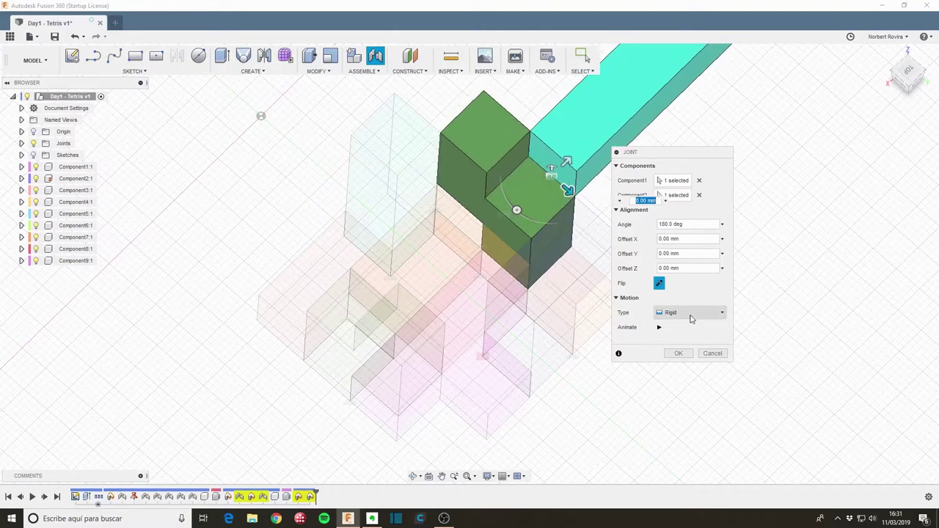
{"action": "left_click", "coordinate": [660, 284]}
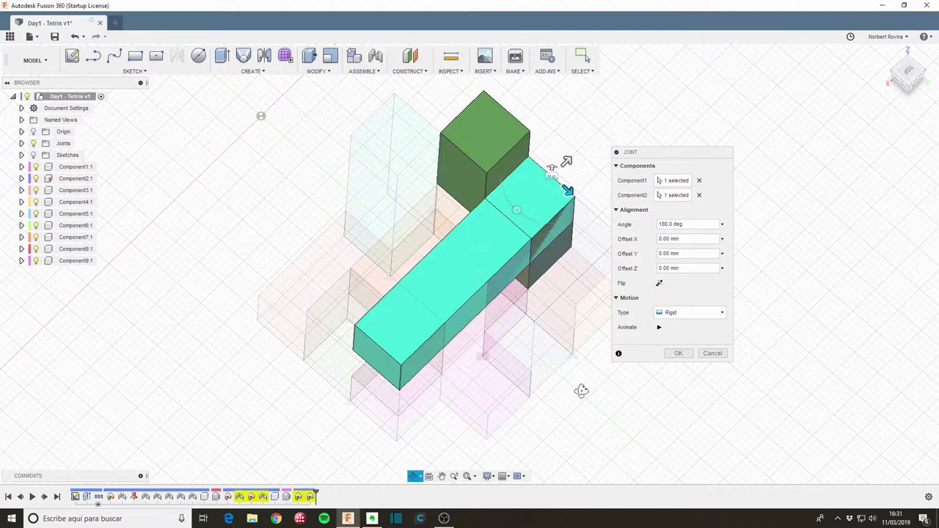
{"action": "middle_click_drag", "start_coordinate": [565, 369], "coordinate": [576, 192], "text": "shift"}
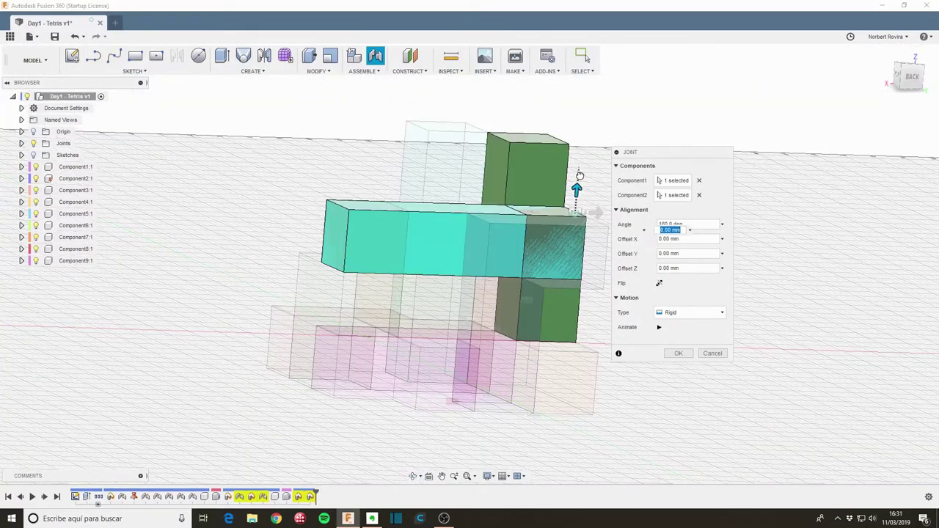
{"action": "left_click_drag", "start_coordinate": [576, 192], "coordinate": [582, 126]}
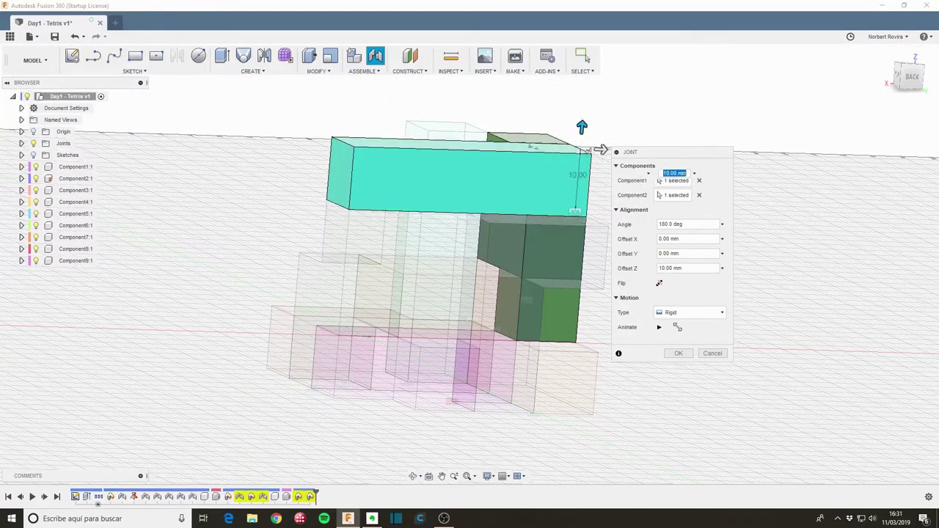
{"action": "left_click", "coordinate": [679, 353]}
{"action": "middle_click_drag", "start_coordinate": [221, 300], "coordinate": [301, 336], "text": "shift"}
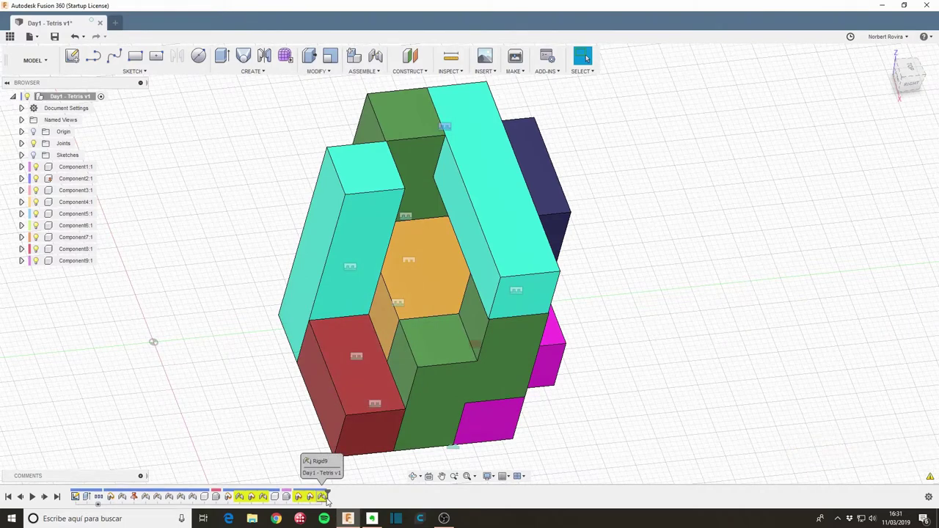
Step: Review and close the warning on the Rigid9 joint from the timeline
{"action": "right_click", "coordinate": [326, 498]}
{"action": "left_click", "coordinate": [360, 470]}
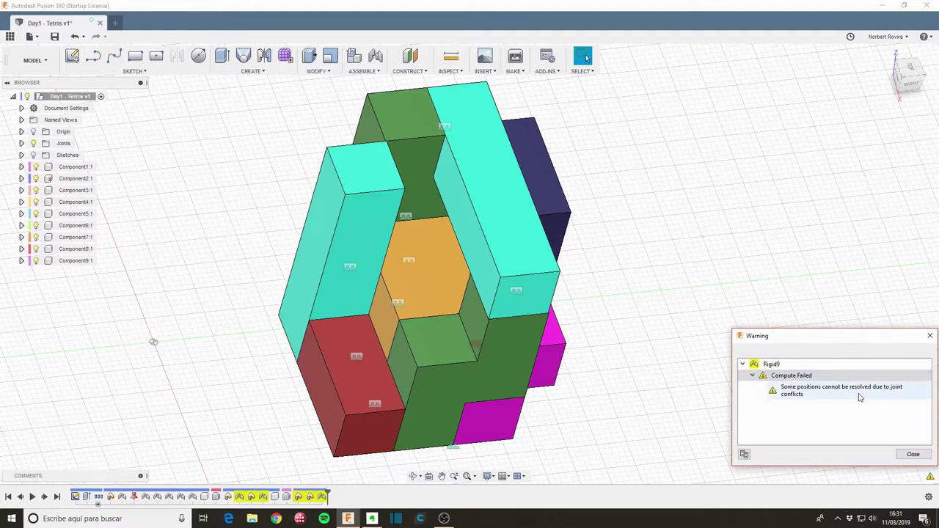
{"action": "left_click", "coordinate": [910, 454]}
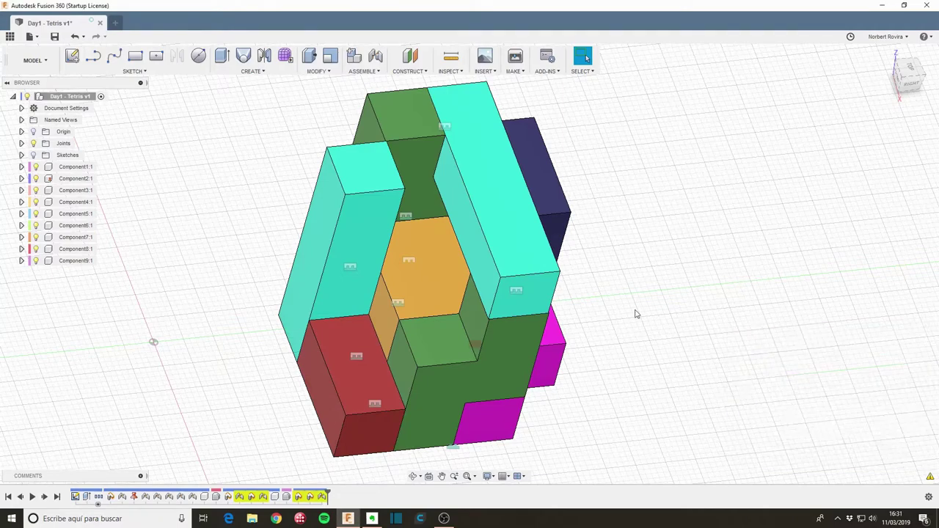
Step: Bring up the Rigid7 joint's warning about unresolved positions from joint conflicts
{"action": "mouse_move", "coordinate": [629, 319]}
{"action": "middle_mouse_down", "text": "shift"}
{"action": "mouse_move", "coordinate": [628, 268]}
{"action": "mouse_move", "coordinate": [621, 268]}
{"action": "middle_mouse_up", "text": "shift"}
{"action": "scroll", "coordinate": [488, 218], "scroll_direction": "up", "scroll_amount": 3}
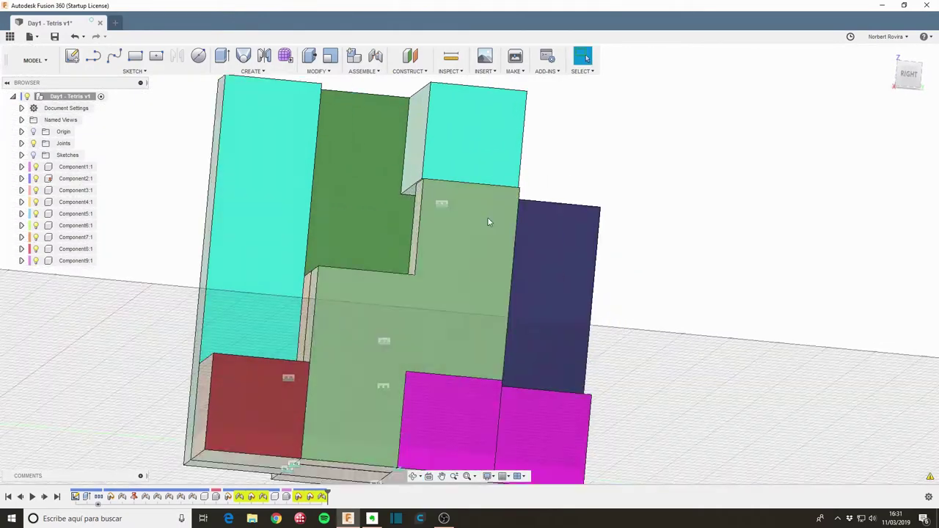
{"action": "scroll", "coordinate": [465, 212], "scroll_direction": "up", "scroll_amount": 3}
{"action": "mouse_move", "coordinate": [465, 212]}
{"action": "middle_mouse_down", "text": "shift"}
{"action": "mouse_move", "coordinate": [379, 212]}
{"action": "mouse_move", "coordinate": [386, 222]}
{"action": "mouse_move", "coordinate": [360, 225]}
{"action": "mouse_move", "coordinate": [386, 224]}
{"action": "mouse_move", "coordinate": [419, 263]}
{"action": "mouse_move", "coordinate": [472, 276]}
{"action": "mouse_move", "coordinate": [462, 296]}
{"action": "middle_mouse_up", "text": "shift"}
{"action": "scroll", "coordinate": [443, 277], "scroll_direction": "down", "scroll_amount": 2}
{"action": "scroll", "coordinate": [444, 277], "scroll_direction": "down", "scroll_amount": 3}
{"action": "scroll", "coordinate": [443, 276], "scroll_direction": "down", "scroll_amount": 2}
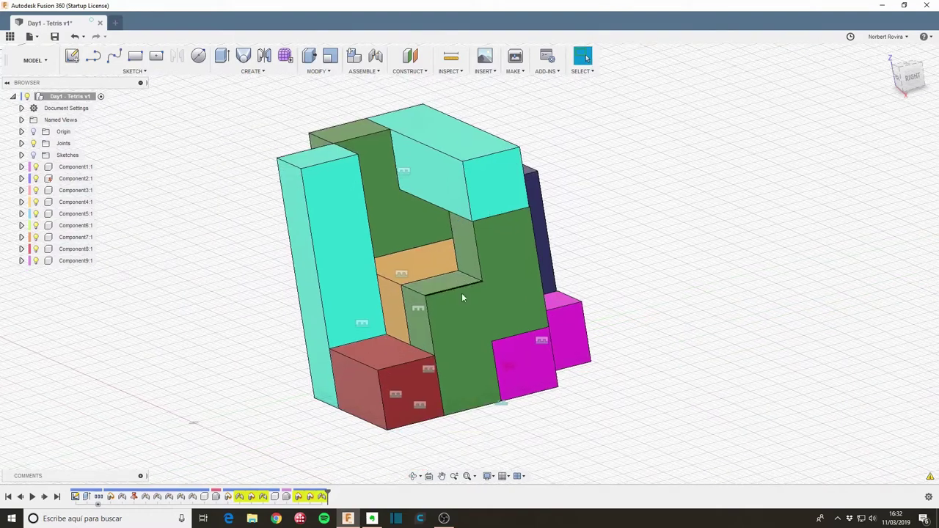
{"action": "right_click", "coordinate": [242, 501]}
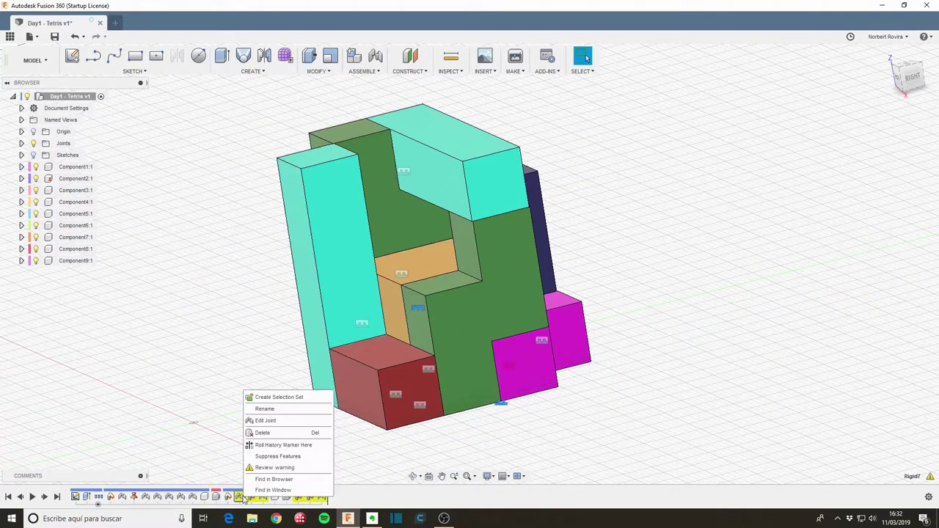
{"action": "left_click", "coordinate": [273, 470]}
Step: Read the Rigid7 Compute Failed message, close the warning, and view the assembly from front-right
{"action": "left_click", "coordinate": [767, 377]}
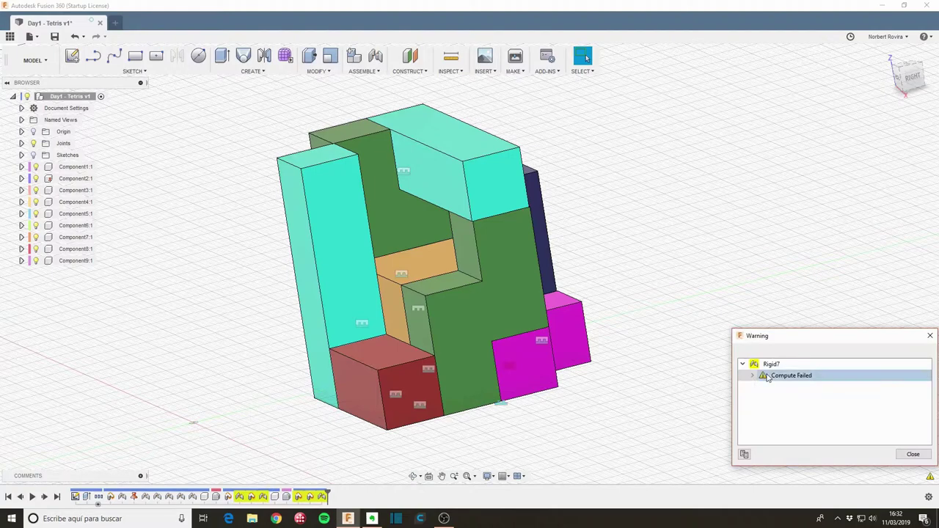
{"action": "left_click", "coordinate": [913, 455]}
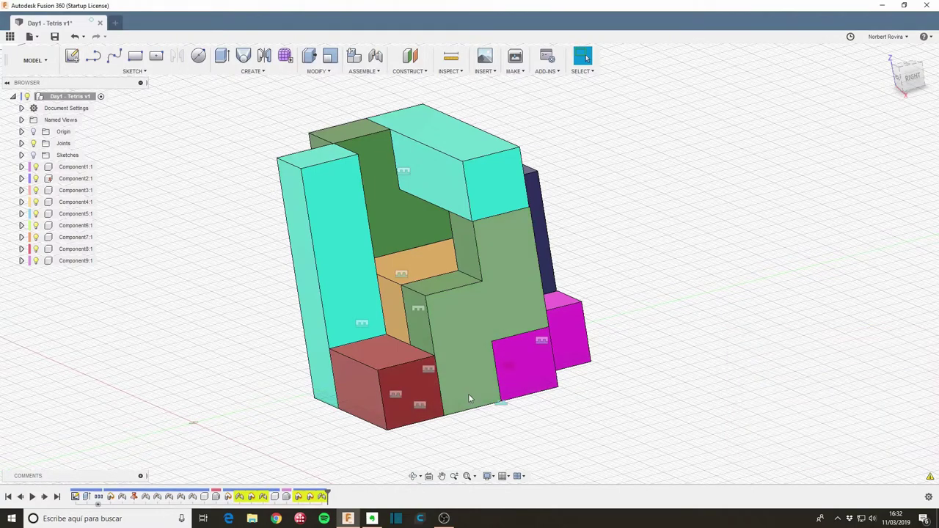
{"action": "mouse_move", "coordinate": [540, 429]}
{"action": "middle_mouse_down", "text": "shift"}
{"action": "mouse_move", "coordinate": [520, 371]}
{"action": "mouse_move", "coordinate": [527, 423]}
{"action": "middle_mouse_up", "text": "shift"}
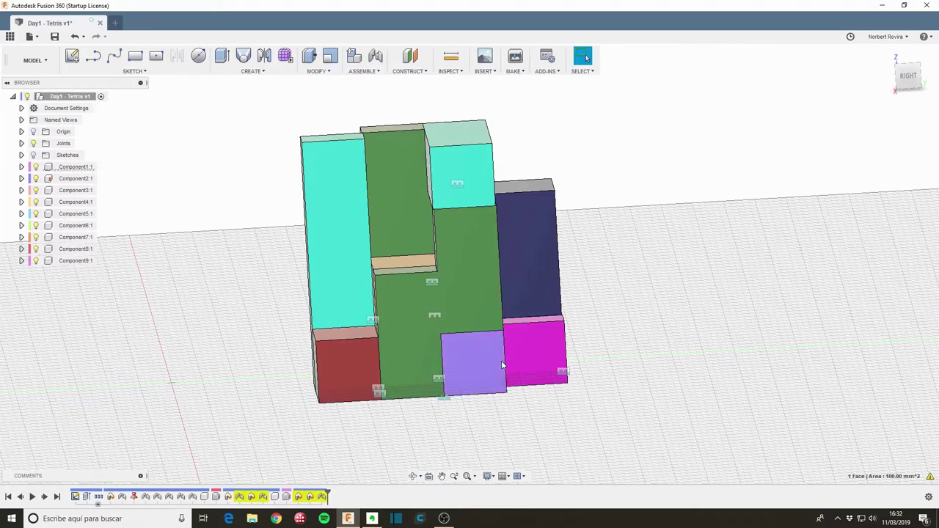
Step: Copy the magenta Component1:1, paste it as new Component10:1, and move it 38 mm along Y
{"action": "right_click", "coordinate": [88, 168]}
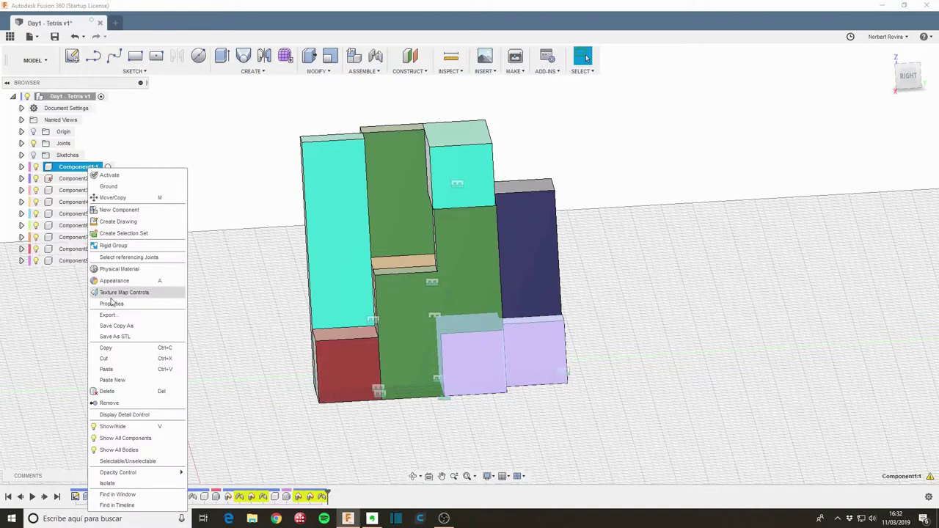
{"action": "left_click", "coordinate": [115, 355]}
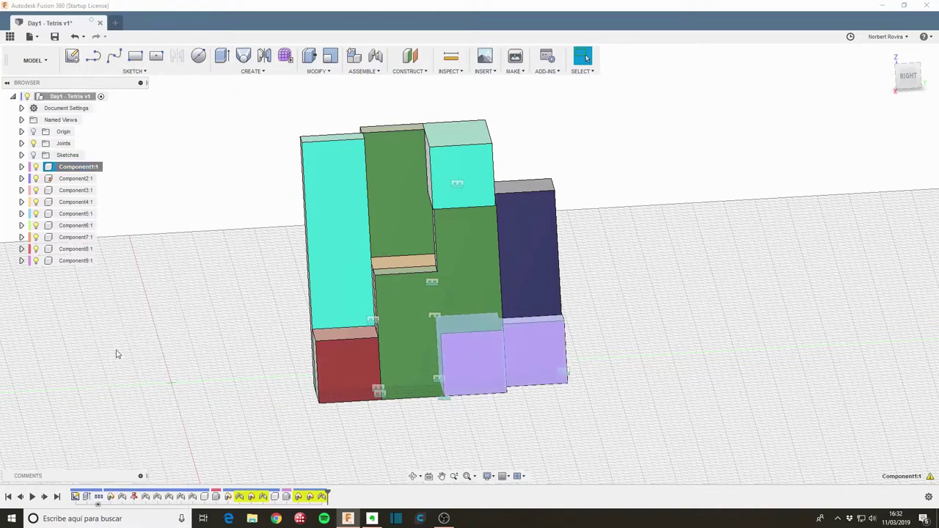
{"action": "right_click", "coordinate": [80, 97]}
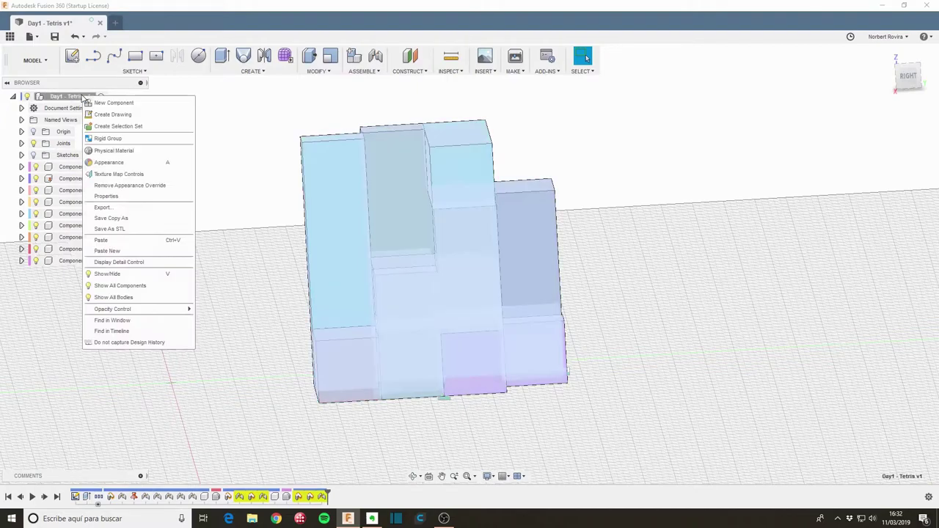
{"action": "left_click", "coordinate": [136, 252]}
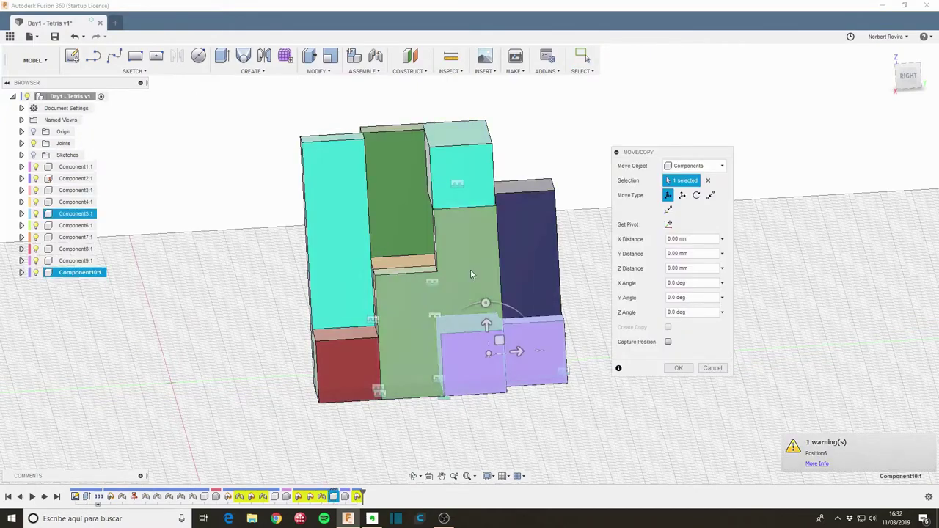
{"action": "mouse_move", "coordinate": [566, 346]}
{"action": "left_mouse_down"}
{"action": "mouse_move", "coordinate": [643, 352]}
{"action": "mouse_move", "coordinate": [754, 342]}
{"action": "left_mouse_up"}
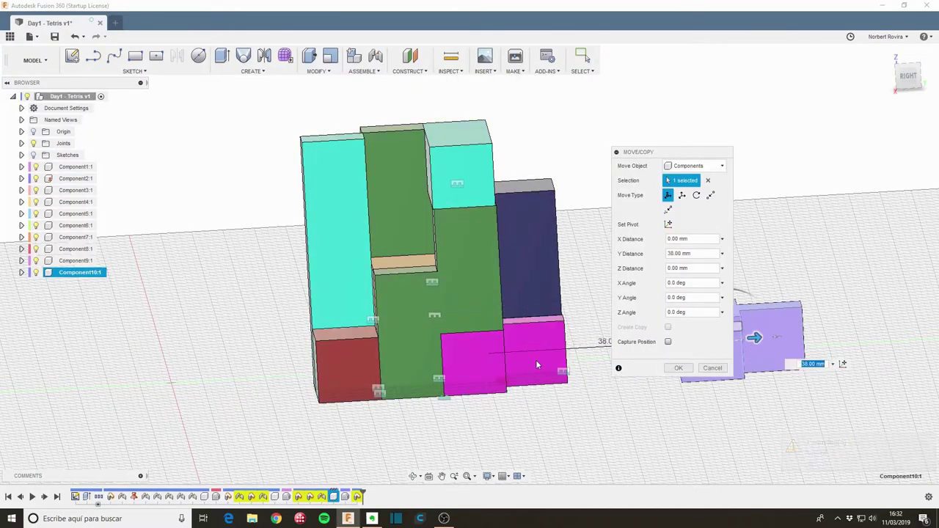
{"action": "left_click", "coordinate": [679, 368]}
{"action": "mouse_move", "coordinate": [643, 377]}
{"action": "middle_mouse_down", "text": "shift"}
{"action": "mouse_move", "coordinate": [807, 270]}
{"action": "mouse_move", "coordinate": [763, 301]}
{"action": "mouse_move", "coordinate": [763, 287]}
{"action": "mouse_move", "coordinate": [786, 268]}
{"action": "mouse_move", "coordinate": [824, 254]}
{"action": "mouse_move", "coordinate": [823, 265]}
{"action": "mouse_move", "coordinate": [797, 262]}
{"action": "mouse_move", "coordinate": [816, 278]}
{"action": "mouse_move", "coordinate": [848, 274]}
{"action": "mouse_move", "coordinate": [840, 277]}
{"action": "middle_mouse_up", "text": "shift"}
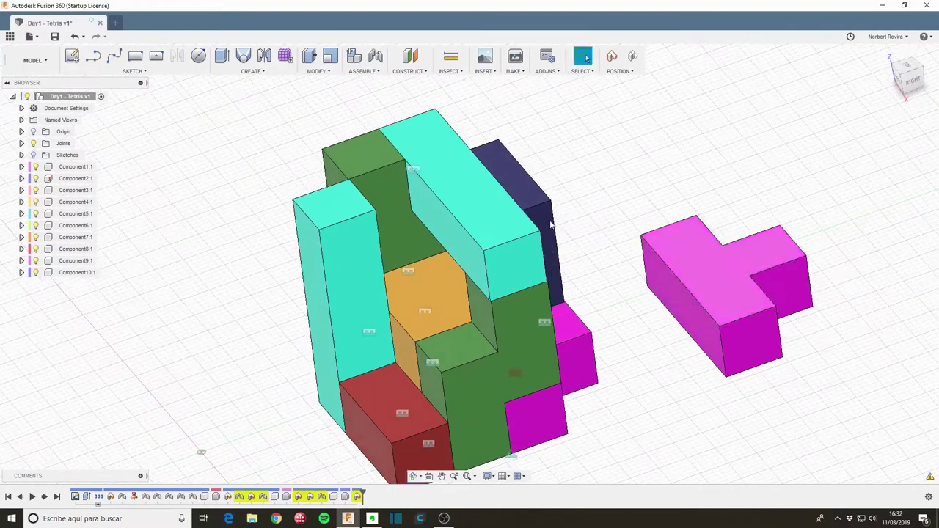
Step: Try jointing the green piece to the magenta copy, then cancel, leaving both unjointed
{"action": "key", "text": "j"}
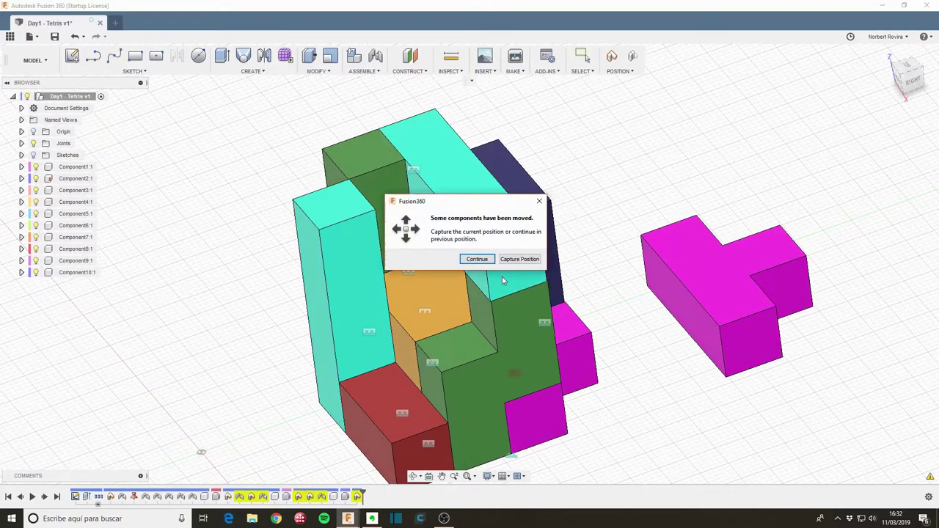
{"action": "left_click", "coordinate": [513, 258]}
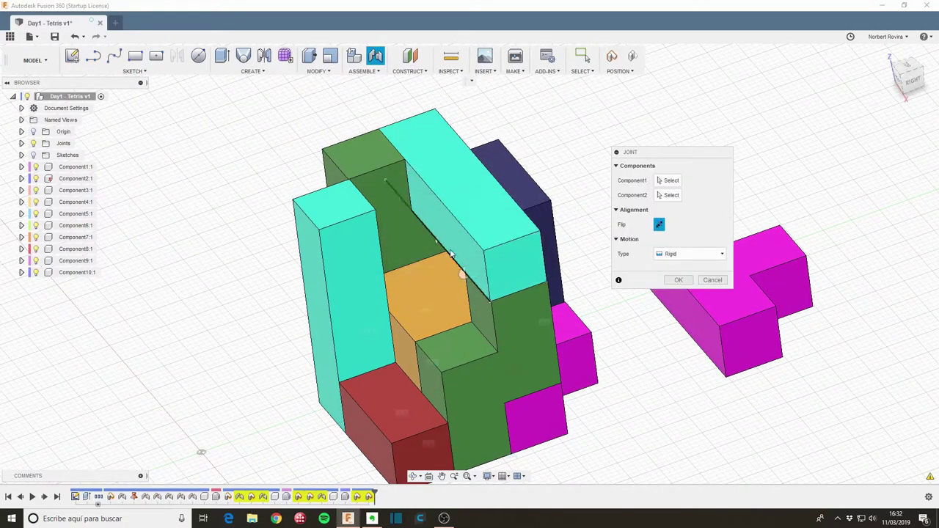
{"action": "left_click", "coordinate": [379, 177]}
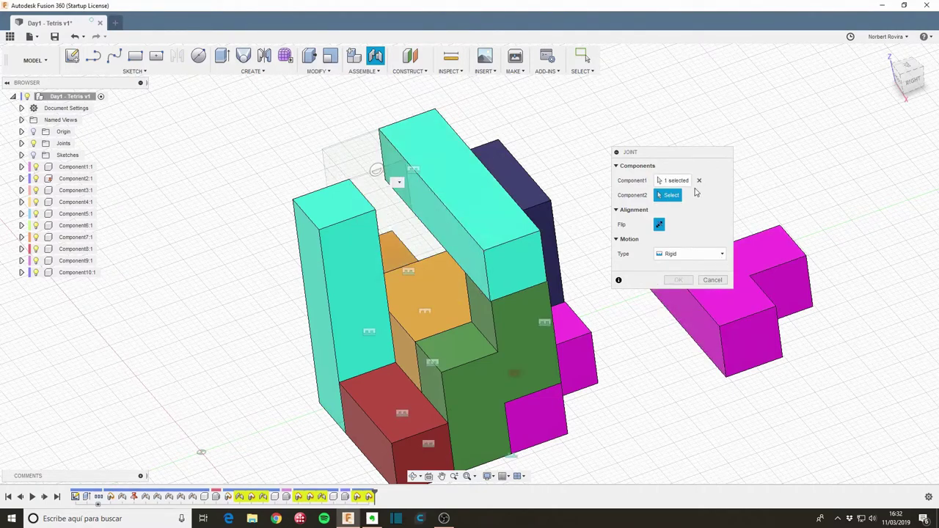
{"action": "middle_click_drag", "start_coordinate": [745, 308], "coordinate": [755, 367]}
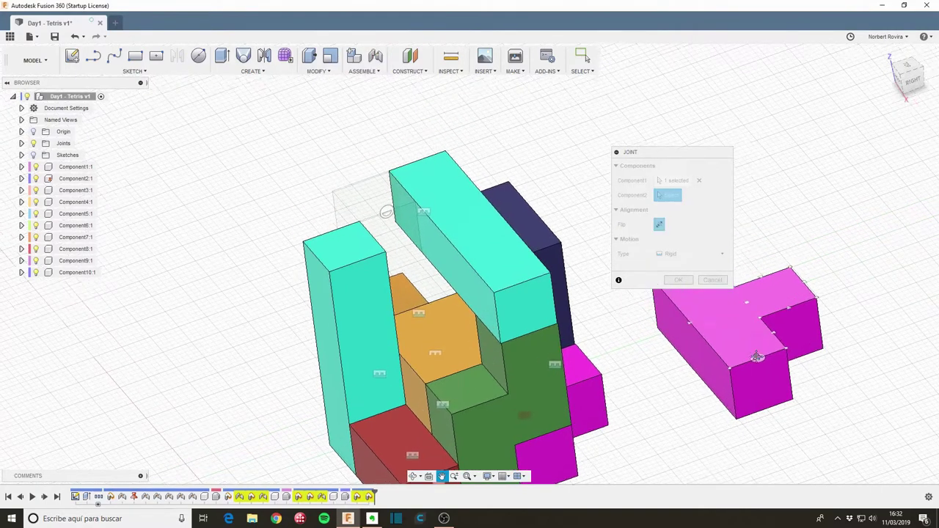
{"action": "left_click", "coordinate": [666, 333]}
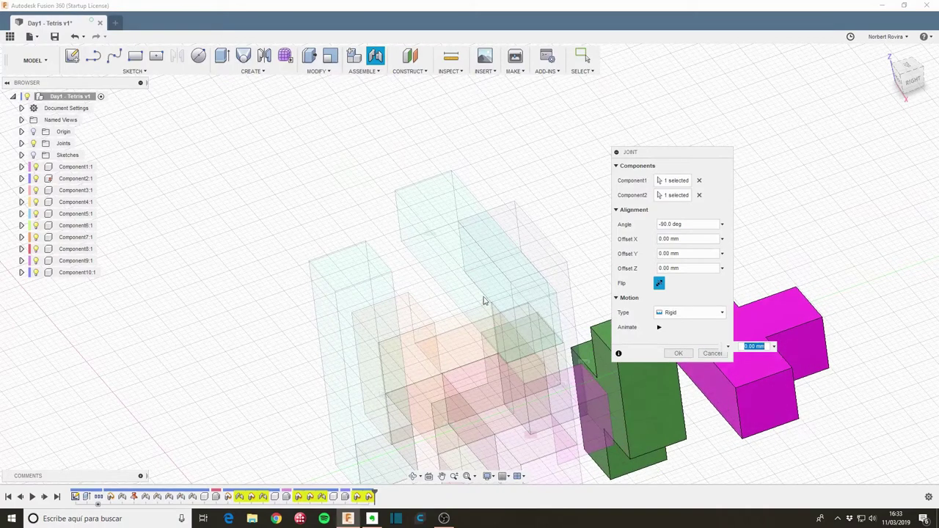
{"action": "left_click", "coordinate": [710, 354]}
{"action": "mouse_move", "coordinate": [642, 269]}
{"action": "left_mouse_down"}
{"action": "mouse_move", "coordinate": [619, 237]}
{"action": "mouse_move", "coordinate": [623, 251]}
{"action": "mouse_move", "coordinate": [614, 251]}
{"action": "mouse_move", "coordinate": [632, 258]}
{"action": "left_mouse_up"}
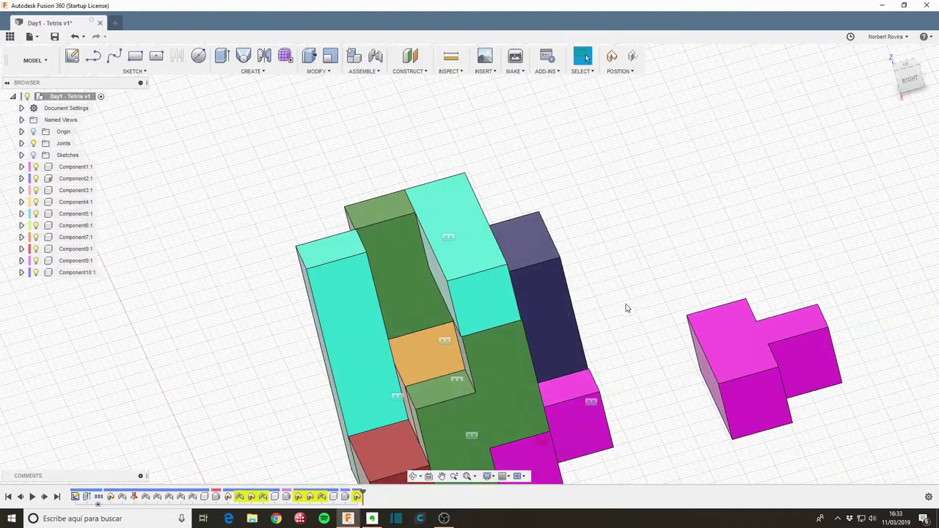
Step: Start and cancel a joint, then select and deselect Component10:1 in the browser
{"action": "key", "text": "j"}
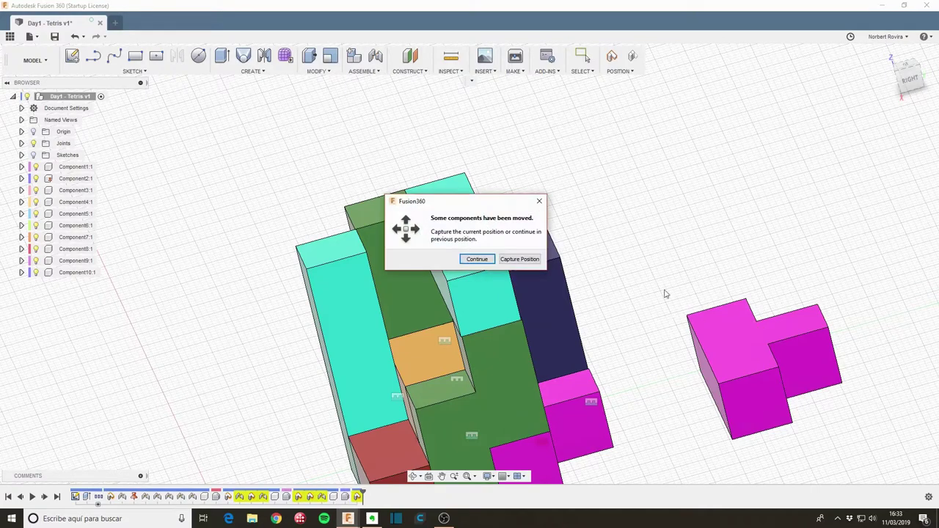
{"action": "left_click", "coordinate": [539, 261]}
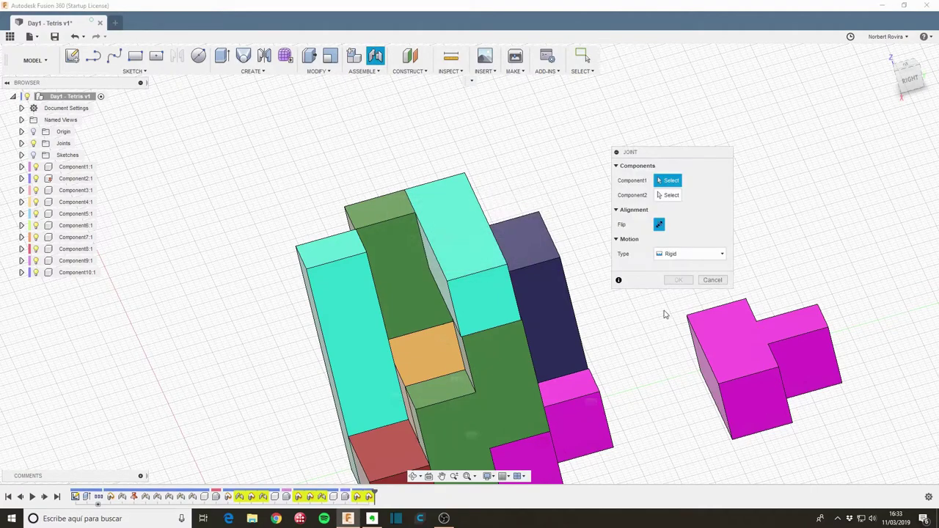
{"action": "left_click", "coordinate": [724, 280]}
{"action": "left_click", "coordinate": [84, 276]}
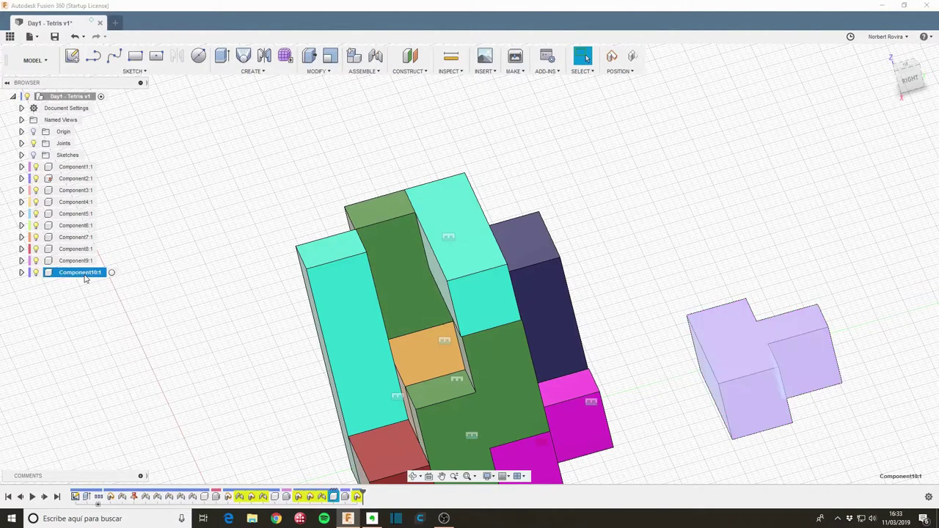
{"action": "right_click", "coordinate": [84, 278]}
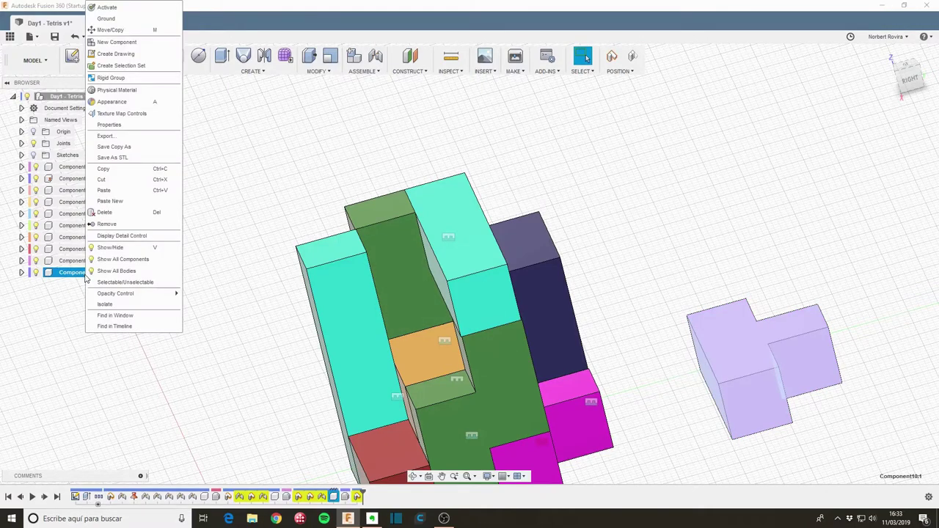
{"action": "key", "text": "Escape"}
{"action": "left_click", "coordinate": [121, 276]}
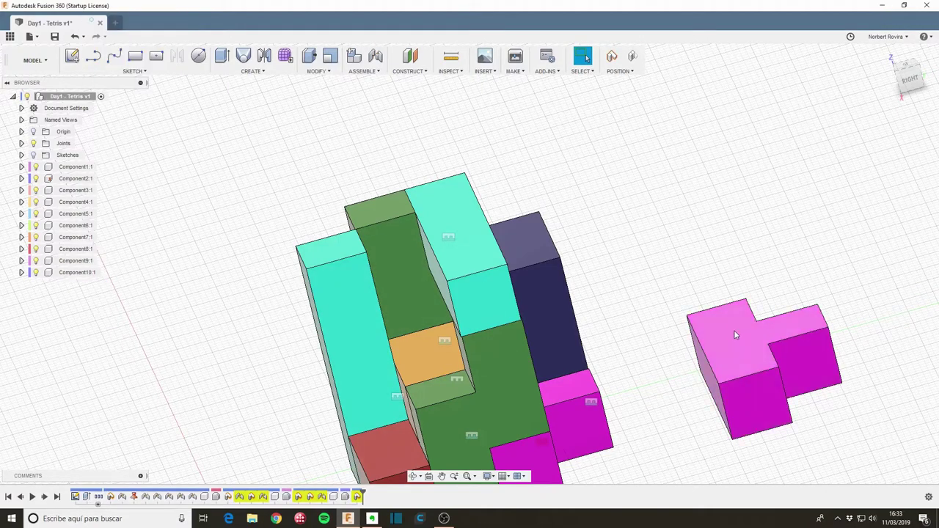
Step: Start a new joint that keeps the moved pieces' positions, viewing the magenta copy's other side
{"action": "key", "text": "j"}
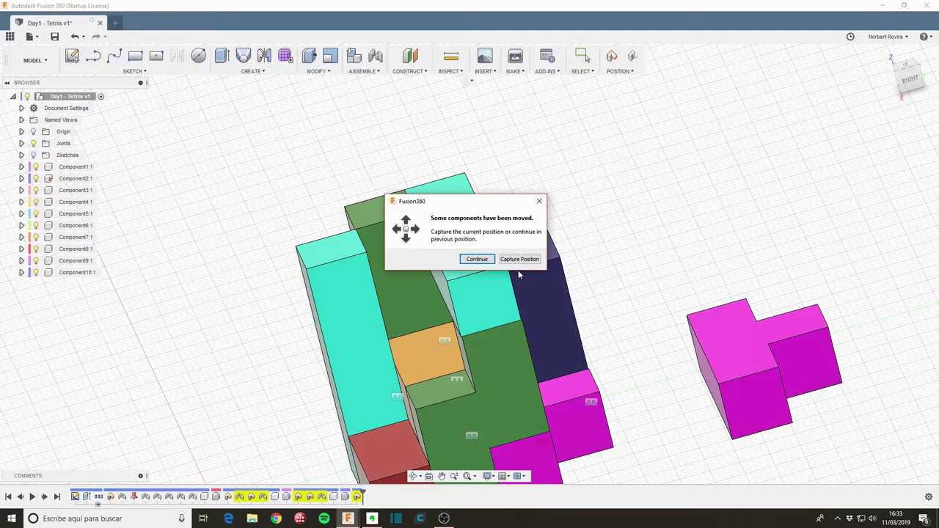
{"action": "left_click", "coordinate": [520, 259]}
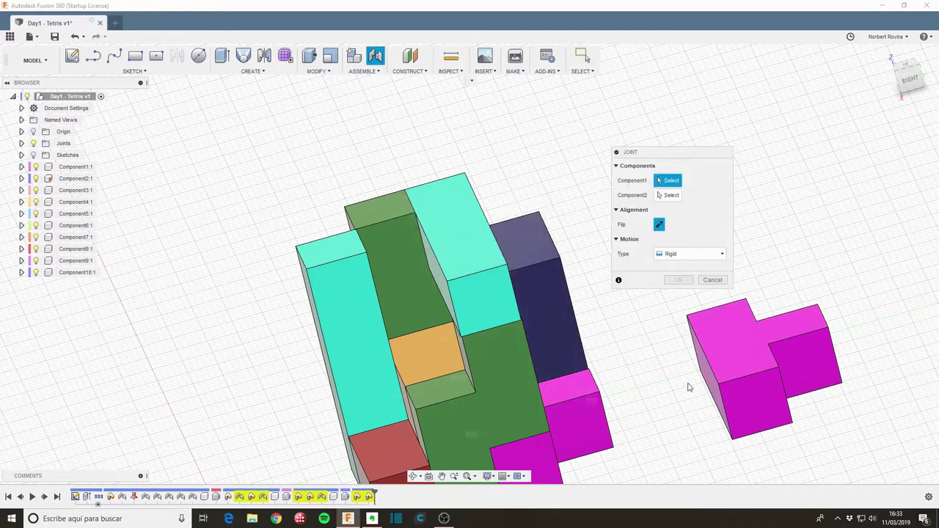
{"action": "middle_click_drag", "start_coordinate": [688, 388], "coordinate": [673, 342], "text": "shift"}
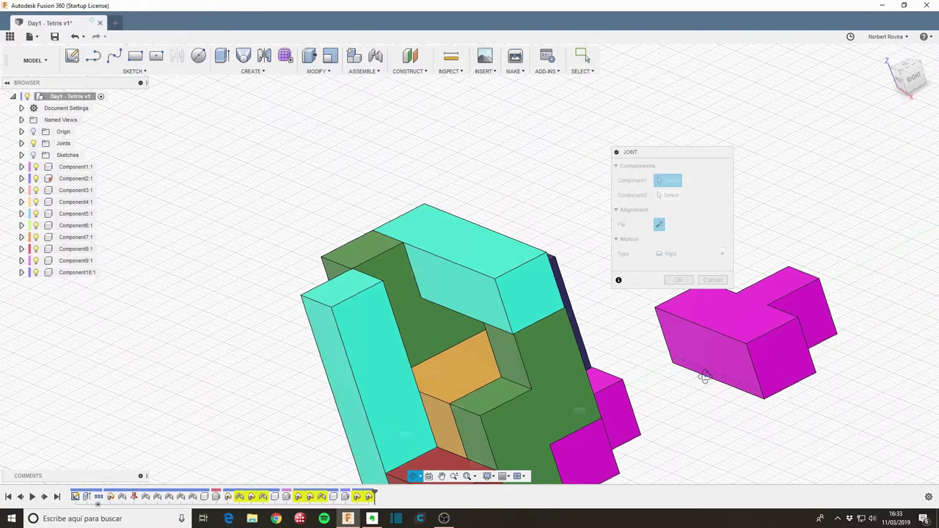
Step: Rigidly joint the magenta copy from its origin point to the cluster at 0 deg angle
{"action": "left_click", "coordinate": [669, 342]}
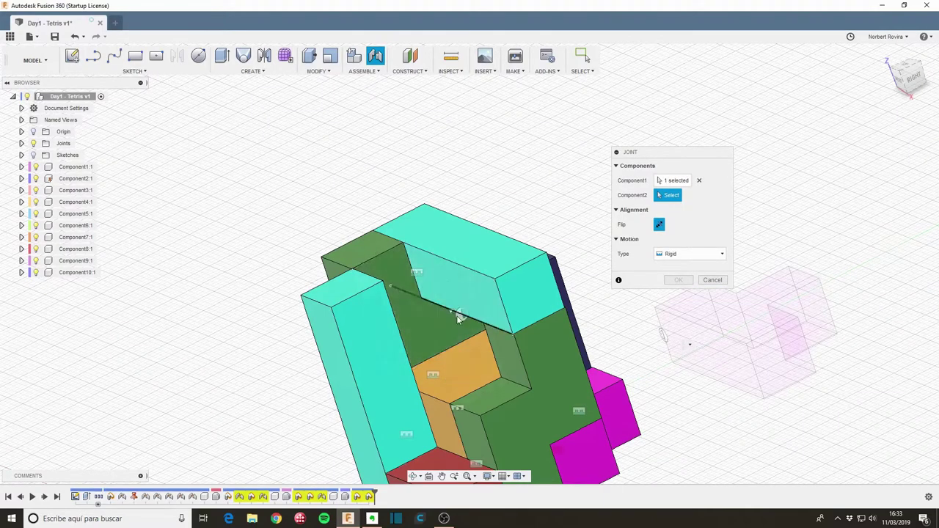
{"action": "middle_click_drag", "start_coordinate": [374, 289], "coordinate": [482, 352], "text": "shift"}
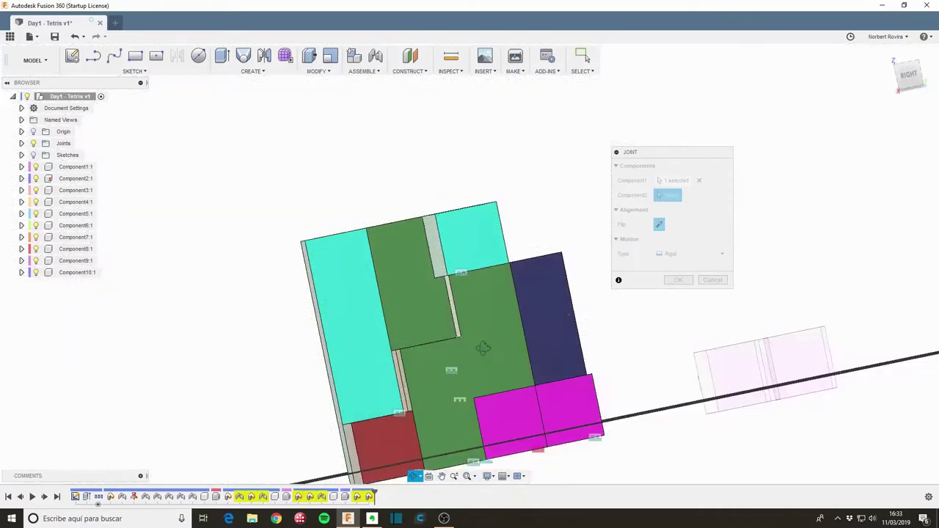
{"action": "middle_click_drag", "start_coordinate": [482, 353], "coordinate": [503, 368], "text": "shift"}
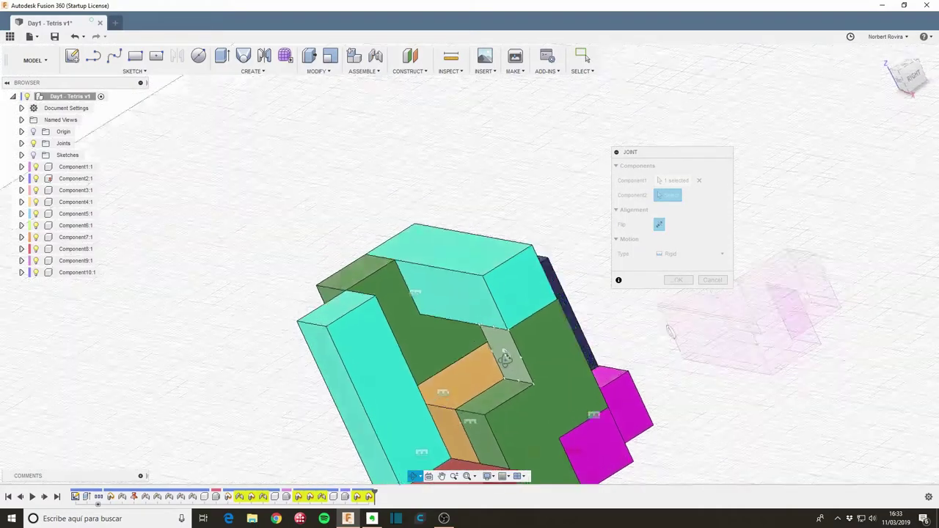
{"action": "left_click", "coordinate": [417, 363]}
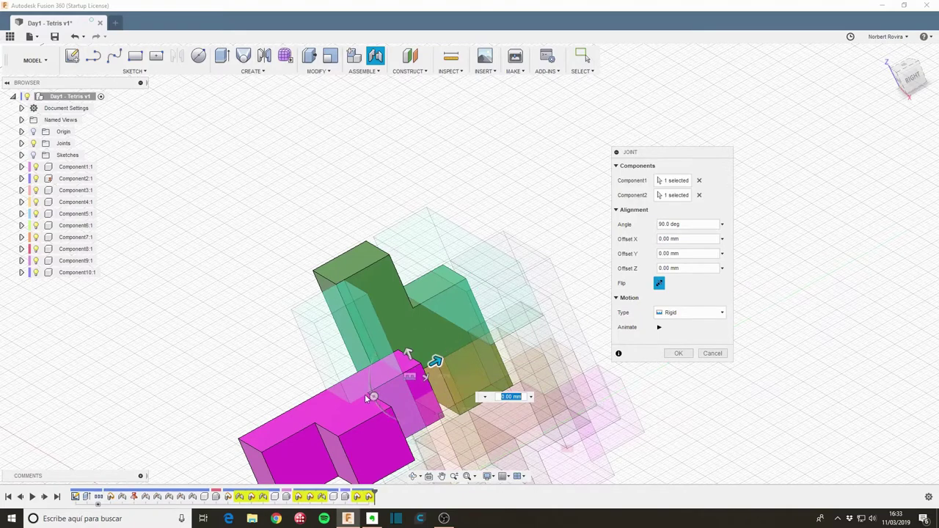
{"action": "left_click_drag", "start_coordinate": [366, 377], "coordinate": [398, 328]}
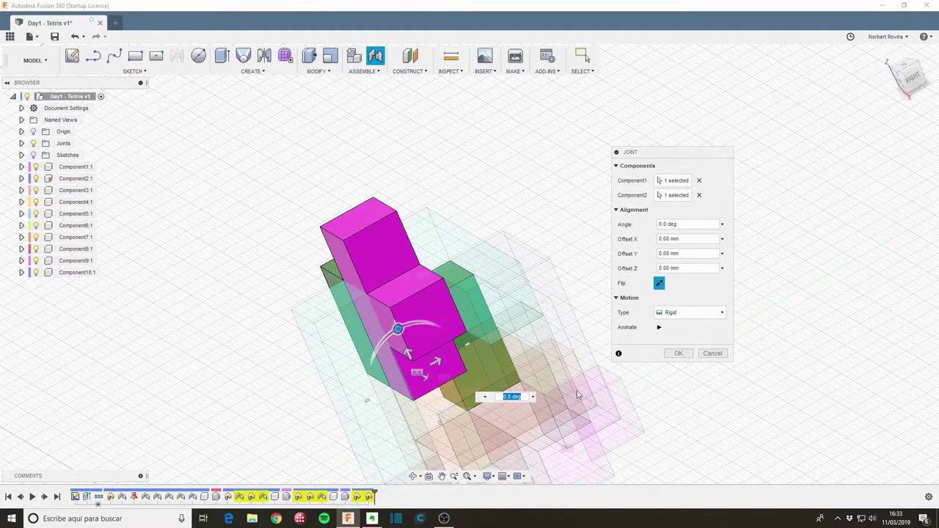
{"action": "left_click", "coordinate": [678, 353]}
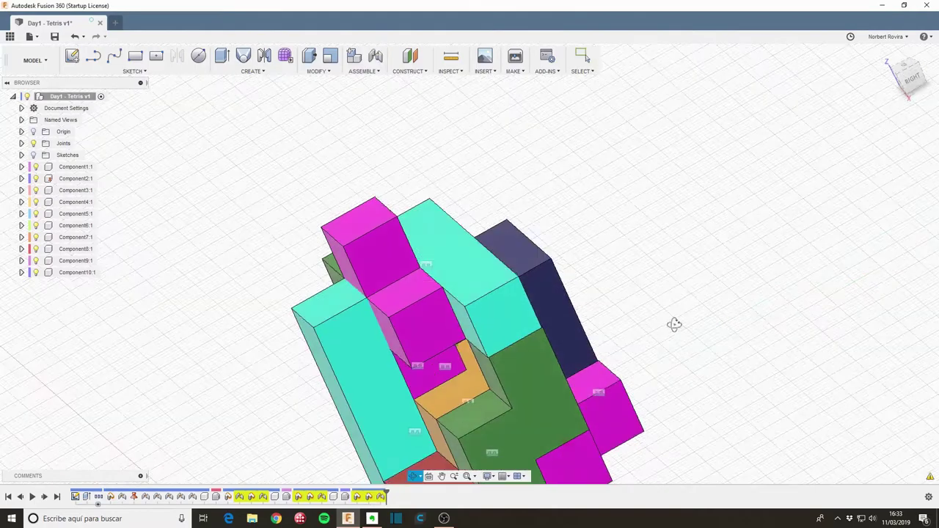
{"action": "middle_click_drag", "start_coordinate": [673, 322], "coordinate": [655, 371], "text": "shift"}
{"action": "mouse_move", "coordinate": [323, 367]}
{"action": "middle_mouse_down", "text": "shift"}
{"action": "mouse_move", "coordinate": [552, 382]}
{"action": "mouse_move", "coordinate": [440, 341]}
{"action": "mouse_move", "coordinate": [484, 344]}
{"action": "middle_mouse_up", "text": "shift"}
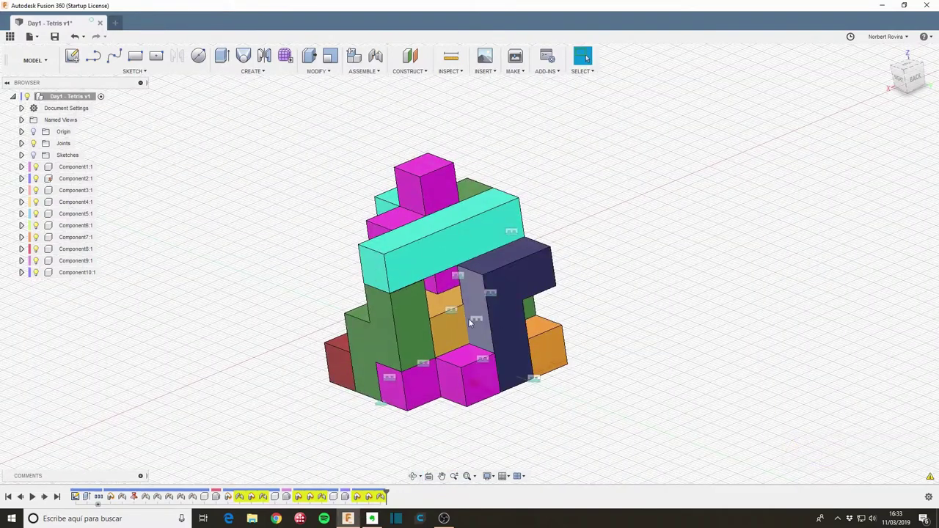
Step: Zoom and orbit around the jointed Tetris cube to inspect it, then open the workspace list
{"action": "scroll", "coordinate": [471, 323], "scroll_direction": "up", "scroll_amount": 2}
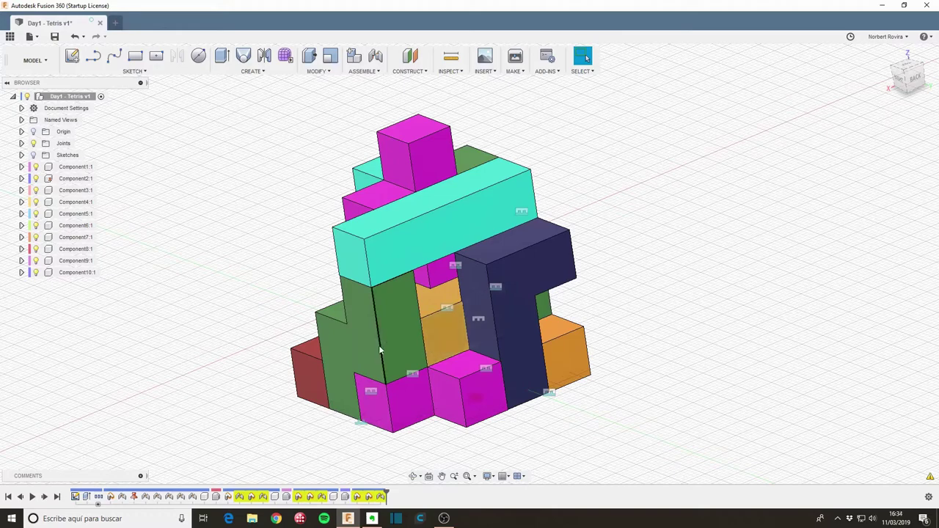
{"action": "mouse_move", "coordinate": [434, 343]}
{"action": "middle_mouse_down", "text": "shift"}
{"action": "mouse_move", "coordinate": [411, 338]}
{"action": "mouse_move", "coordinate": [420, 284]}
{"action": "mouse_move", "coordinate": [428, 315]}
{"action": "mouse_move", "coordinate": [425, 304]}
{"action": "mouse_move", "coordinate": [409, 304]}
{"action": "middle_mouse_up", "text": "shift"}
{"action": "scroll", "coordinate": [411, 337], "scroll_direction": "up", "scroll_amount": 3}
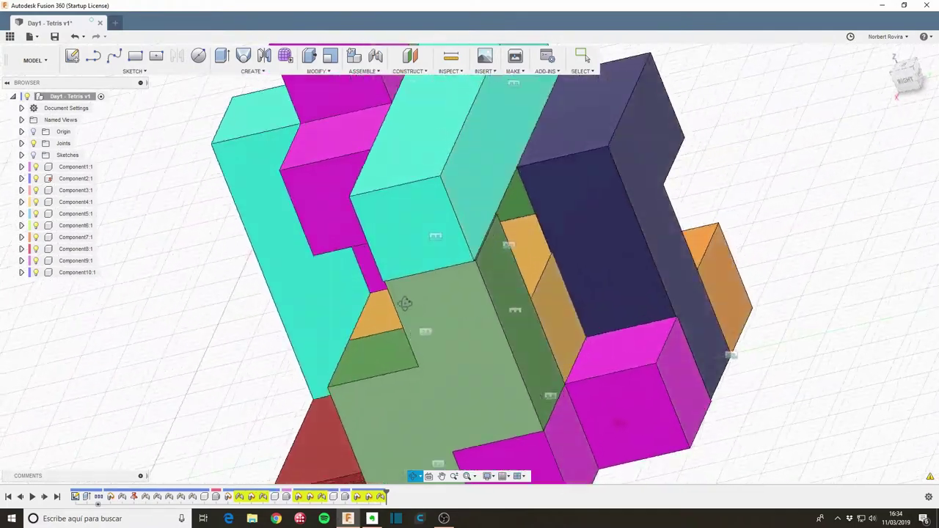
{"action": "mouse_move", "coordinate": [496, 315]}
{"action": "middle_mouse_down", "text": "shift"}
{"action": "mouse_move", "coordinate": [434, 328]}
{"action": "mouse_move", "coordinate": [526, 350]}
{"action": "middle_mouse_up", "text": "shift"}
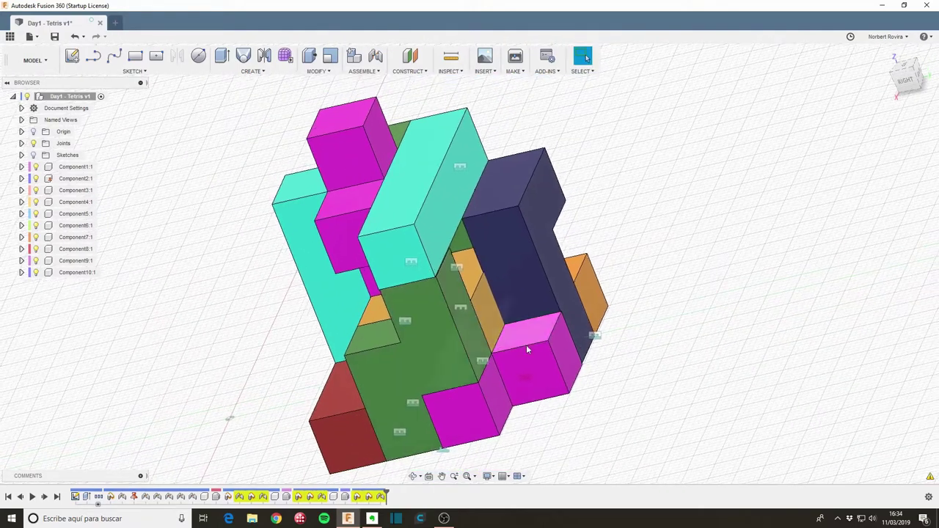
{"action": "left_click", "coordinate": [33, 60]}
Step: Switch to the Render workspace, collapse the Rendering Gallery, and reset to the Home view
{"action": "left_click", "coordinate": [48, 137]}
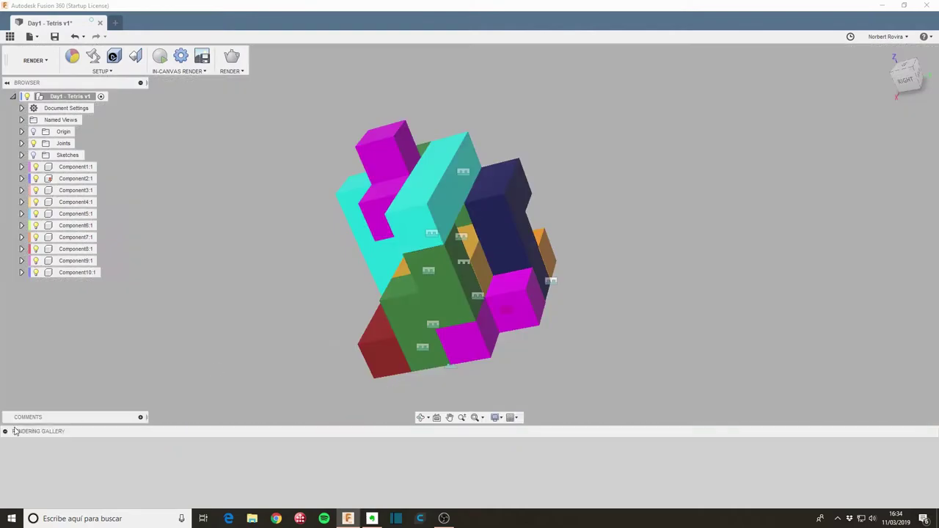
{"action": "left_click", "coordinate": [14, 431]}
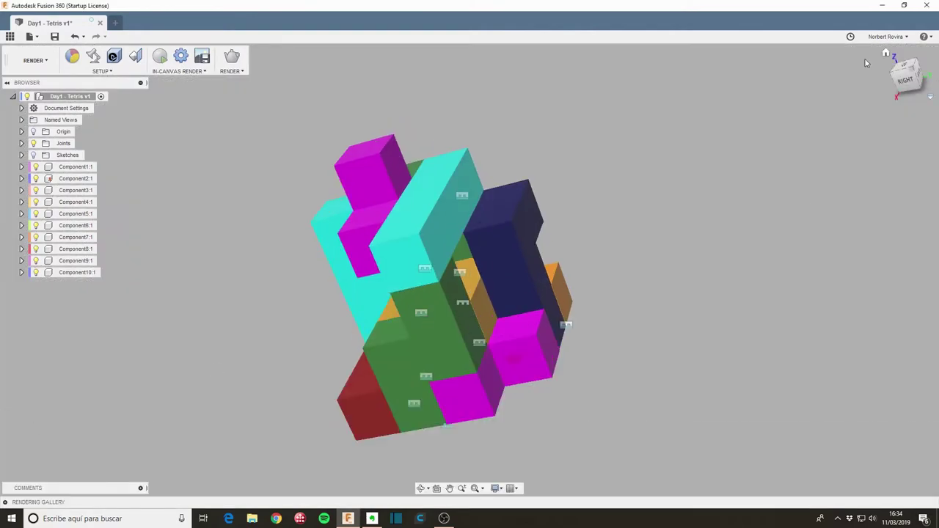
{"action": "left_click", "coordinate": [886, 56]}
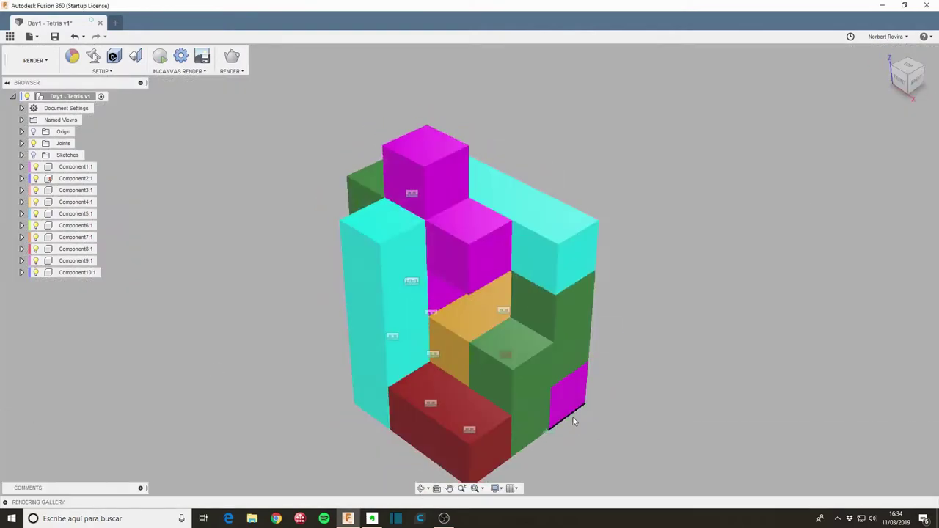
Step: Pan and orbit to a frontal view of the cluster and start an in-canvas render
{"action": "middle_click_drag", "start_coordinate": [522, 377], "coordinate": [521, 355]}
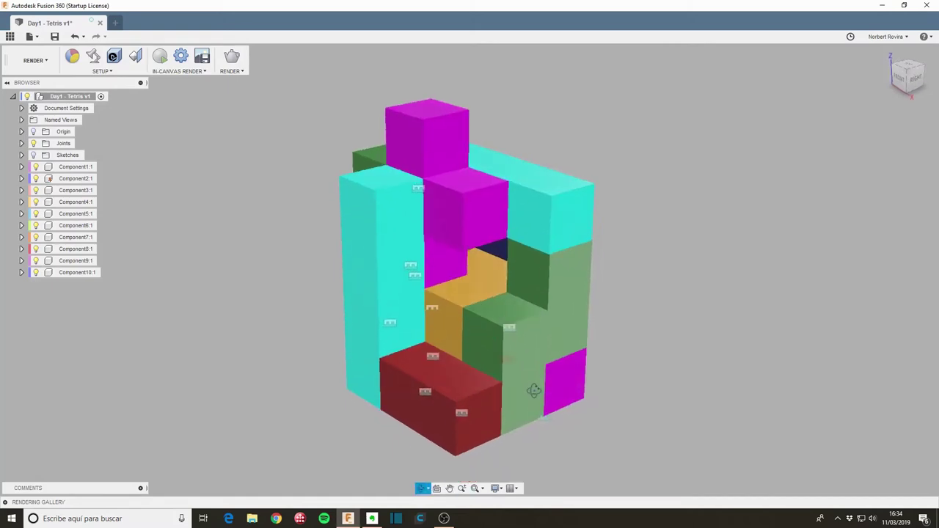
{"action": "middle_click_drag", "start_coordinate": [537, 400], "coordinate": [458, 393], "text": "shift"}
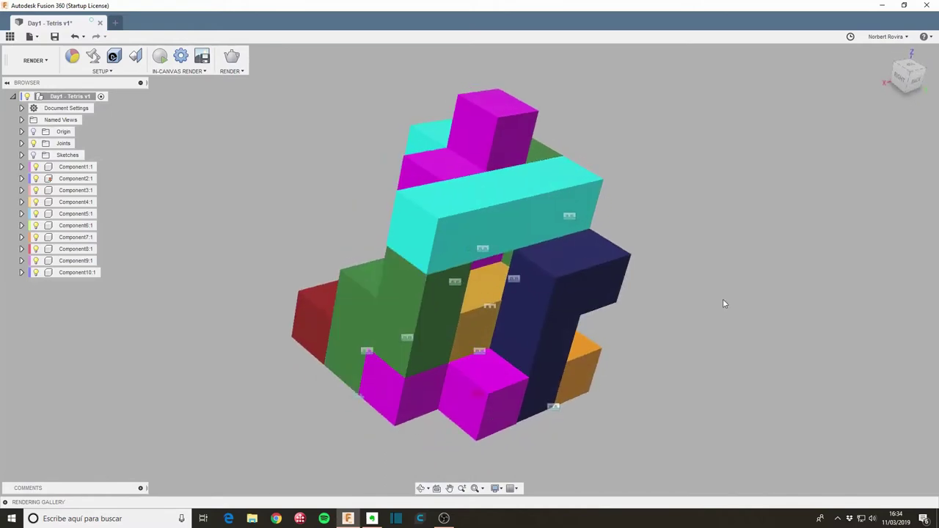
{"action": "middle_click_drag", "start_coordinate": [722, 299], "coordinate": [704, 310]}
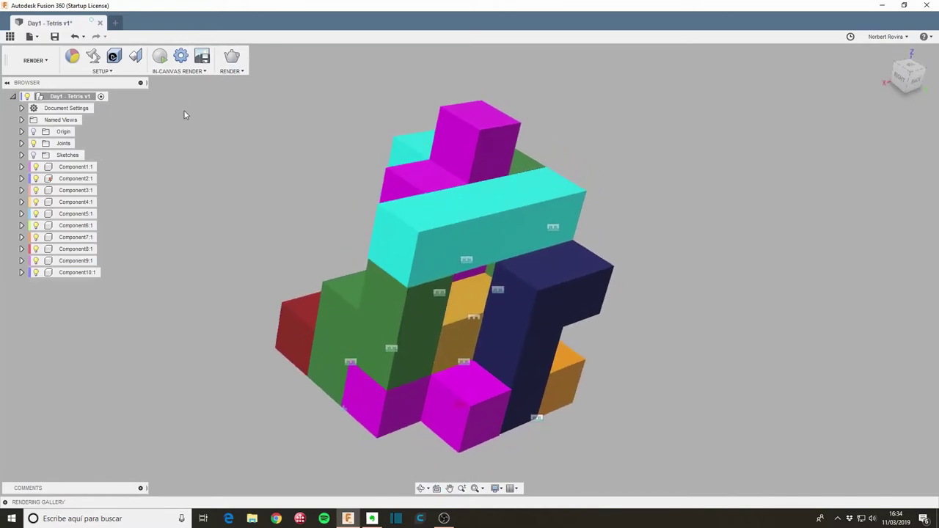
{"action": "left_click", "coordinate": [160, 59]}
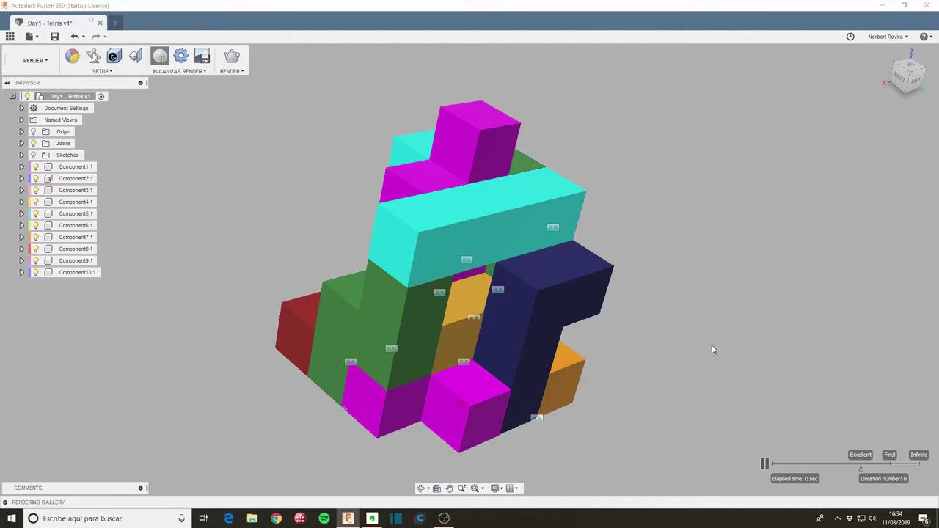